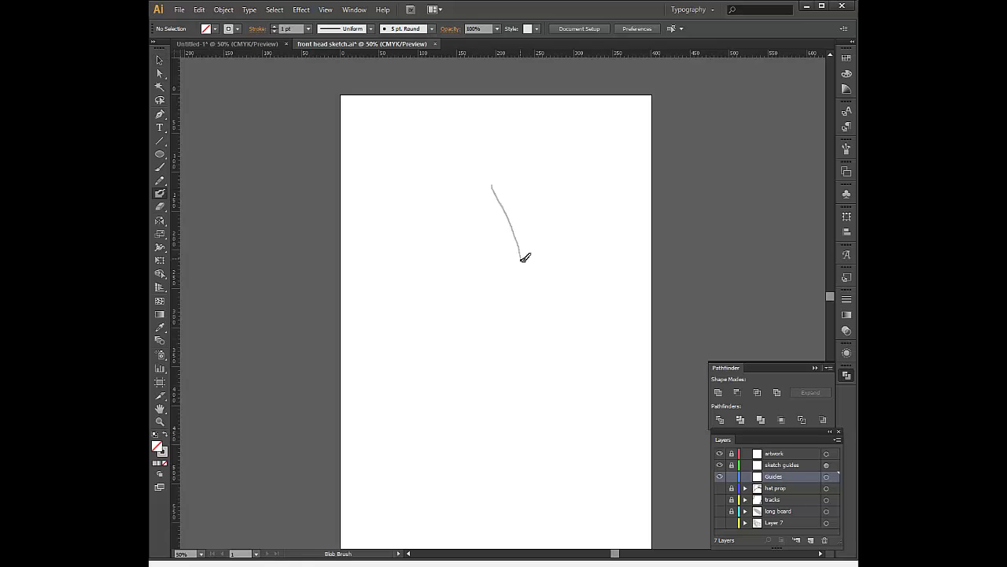
- Sketch the spine, shoulder line, both leg lines and a head circle in grey
left_click_drag(442, 281, 561, 248)
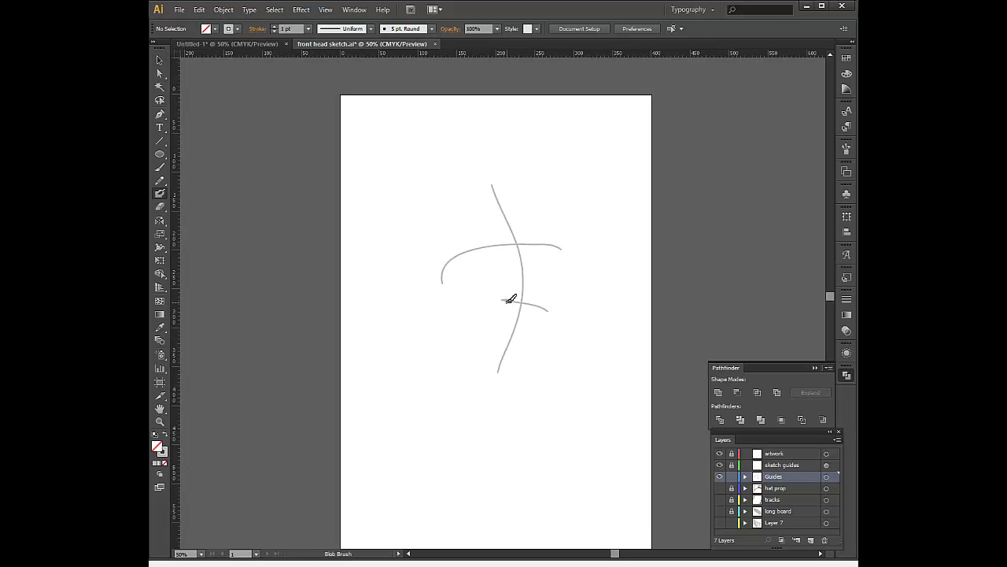
left_click_drag(503, 300, 464, 391)
left_click_drag(537, 307, 493, 387)
left_click_drag(511, 197, 543, 198)
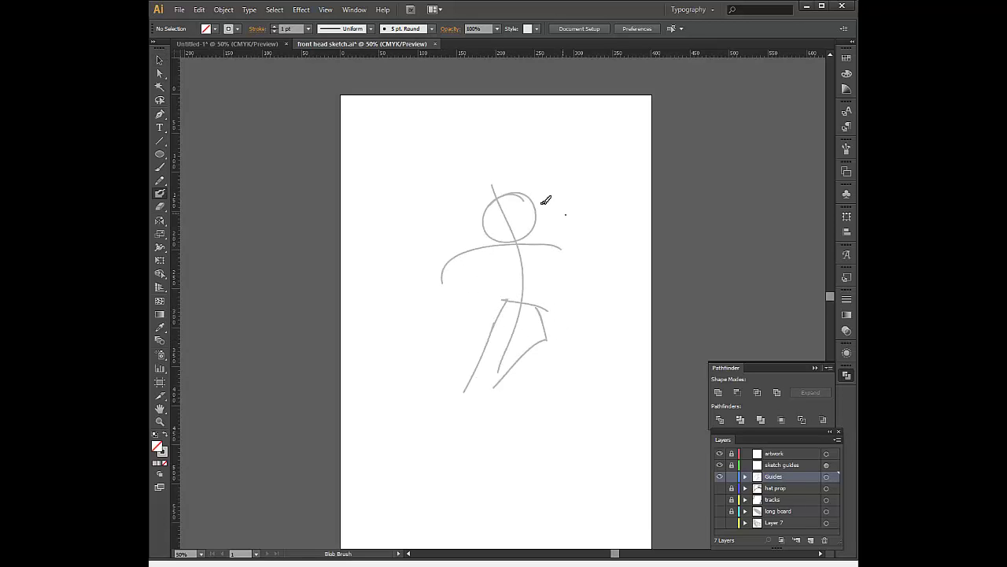
key("v")
left_click(529, 197)
key("ctrl+shift+a")
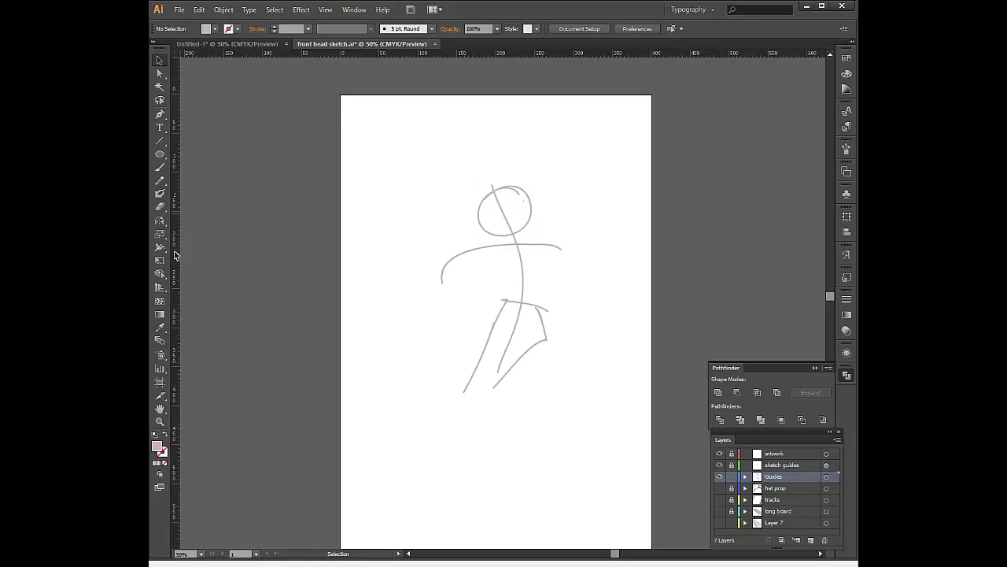
- Brush in the right arm, left forearm, torso sides, hips and left leg
key("b")
left_click_drag(534, 214, 572, 250)
left_click_drag(464, 250, 434, 289)
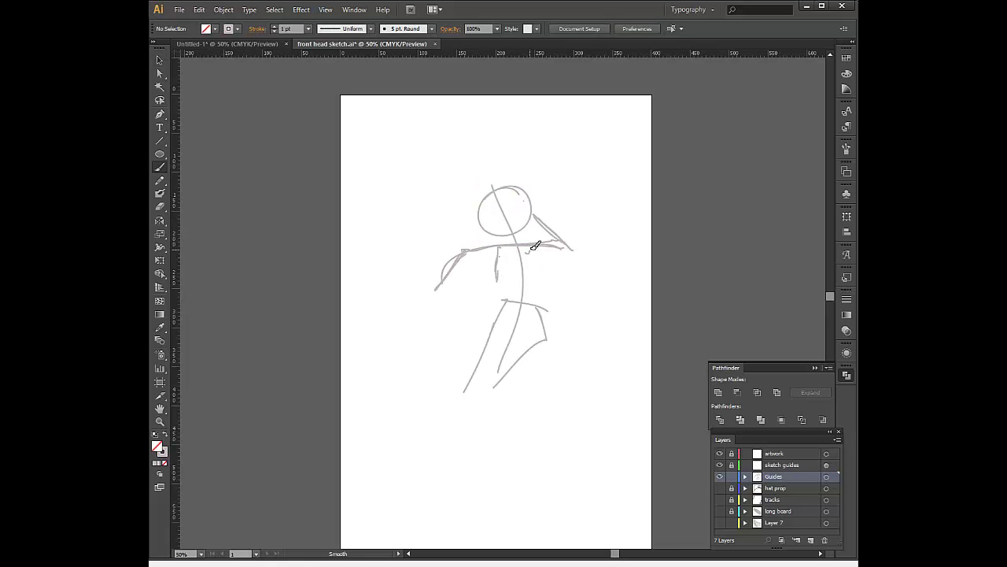
left_click_drag(535, 246, 545, 299)
left_click_drag(499, 247, 543, 303)
mouse_move(481, 321)
left_mouse_down()
mouse_move(519, 331)
mouse_move(501, 340)
mouse_move(549, 331)
mouse_move(500, 371)
mouse_move(472, 368)
left_mouse_up()
left_click_drag(489, 358, 470, 390)
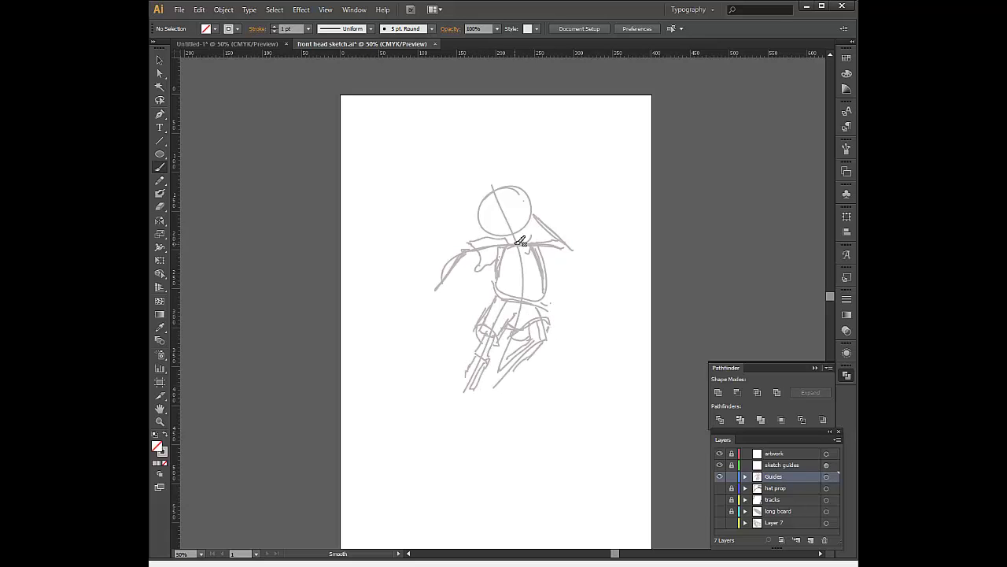
- Add the head guide, foot, shin, upper arm, raised hand, board and reshaped cap brim
mouse_move(510, 192)
left_mouse_down()
mouse_move(516, 230)
mouse_move(533, 203)
left_mouse_up()
mouse_move(464, 355)
left_mouse_down()
mouse_move(449, 386)
mouse_move(477, 393)
mouse_move(518, 352)
left_mouse_up()
left_click_drag(499, 386, 524, 355)
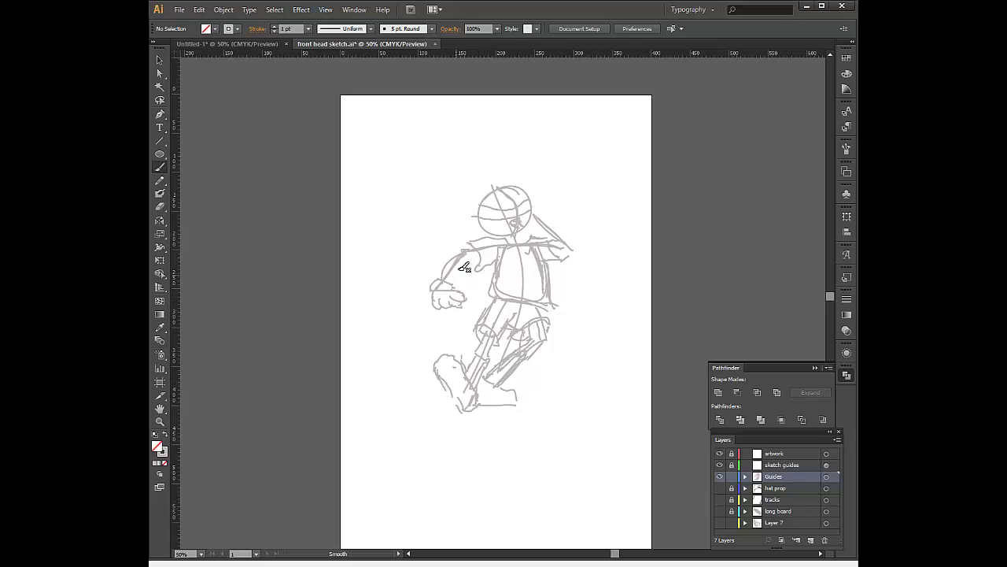
left_click_drag(446, 282, 473, 255)
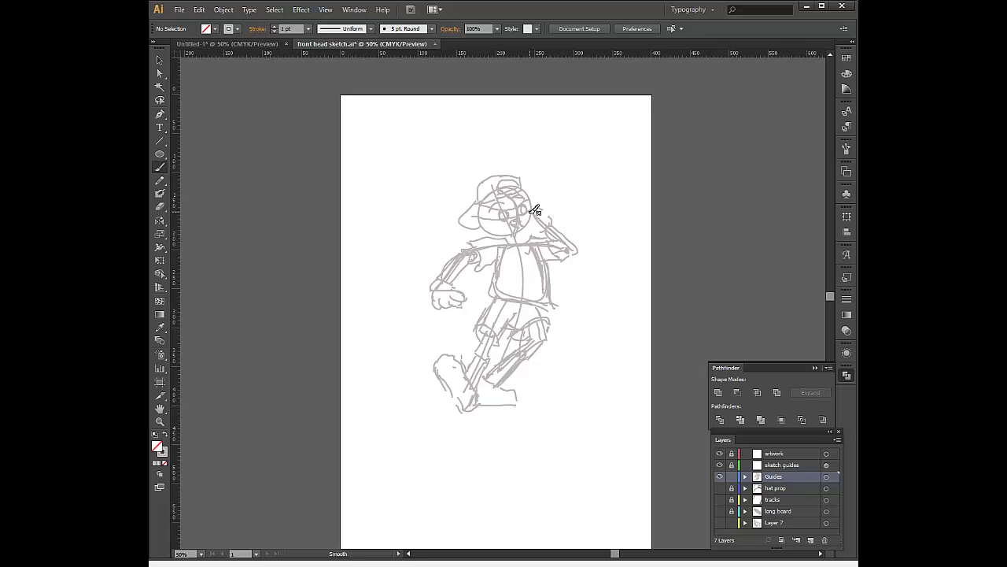
left_click_drag(535, 210, 534, 221)
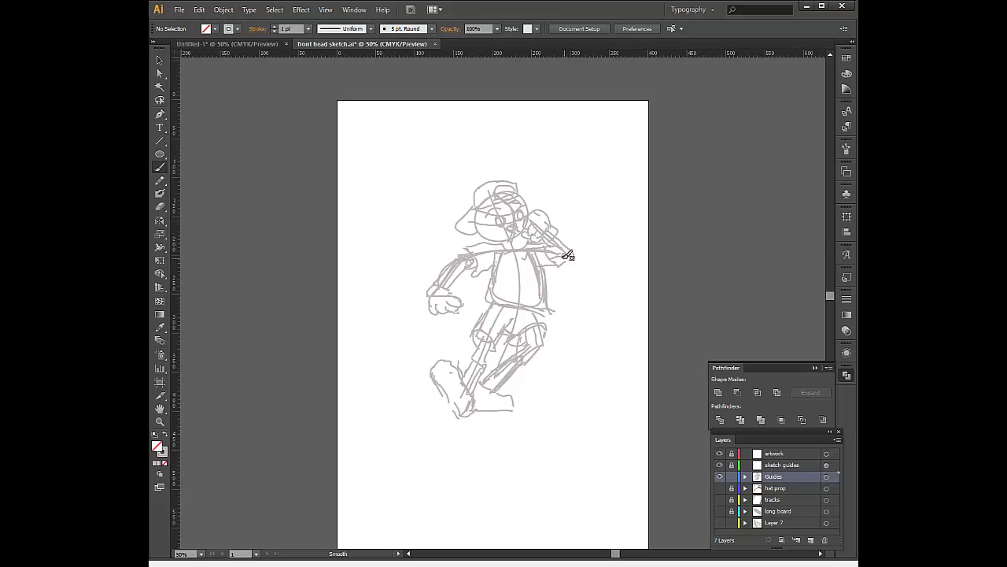
mouse_move(418, 268)
left_mouse_down()
mouse_move(418, 252)
mouse_move(457, 321)
mouse_move(526, 252)
left_mouse_up()
scroll(525, 253, "up", 2)
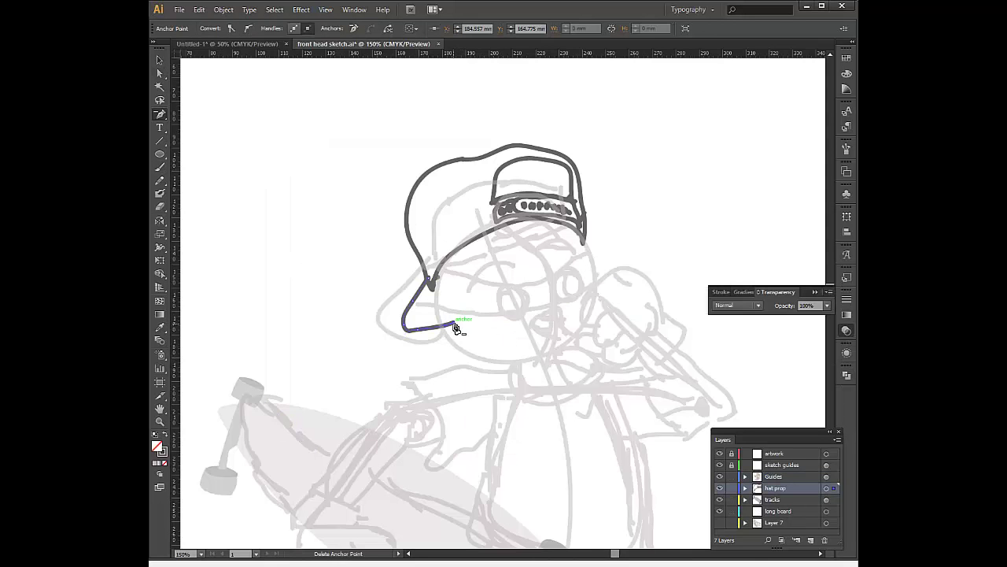
mouse_move(455, 326)
left_mouse_down()
mouse_move(415, 305)
mouse_move(428, 333)
left_mouse_up()
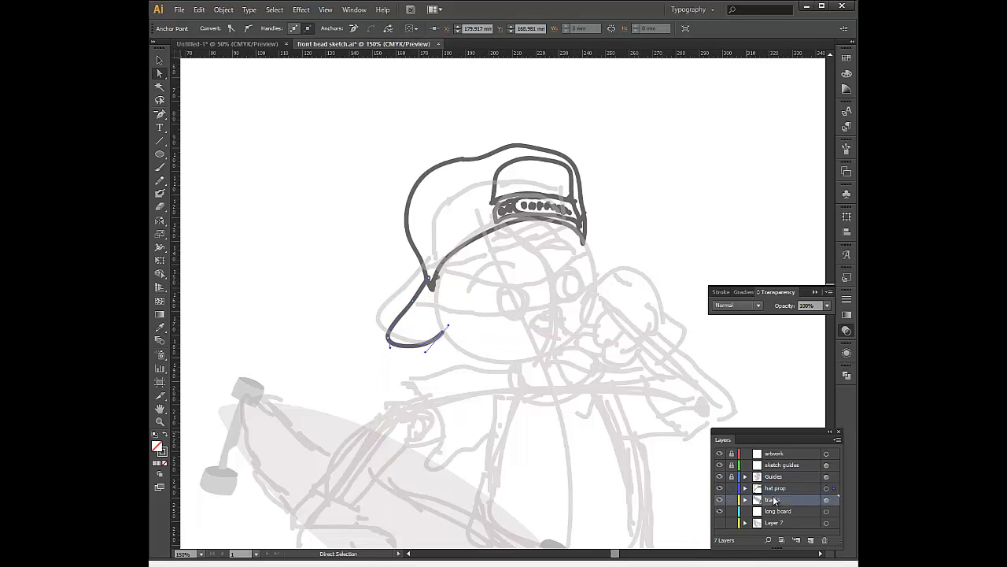
- Draw a black oval left eye on the artwork layer and copy it for the right eye
left_click(804, 513)
left_click(604, 241)
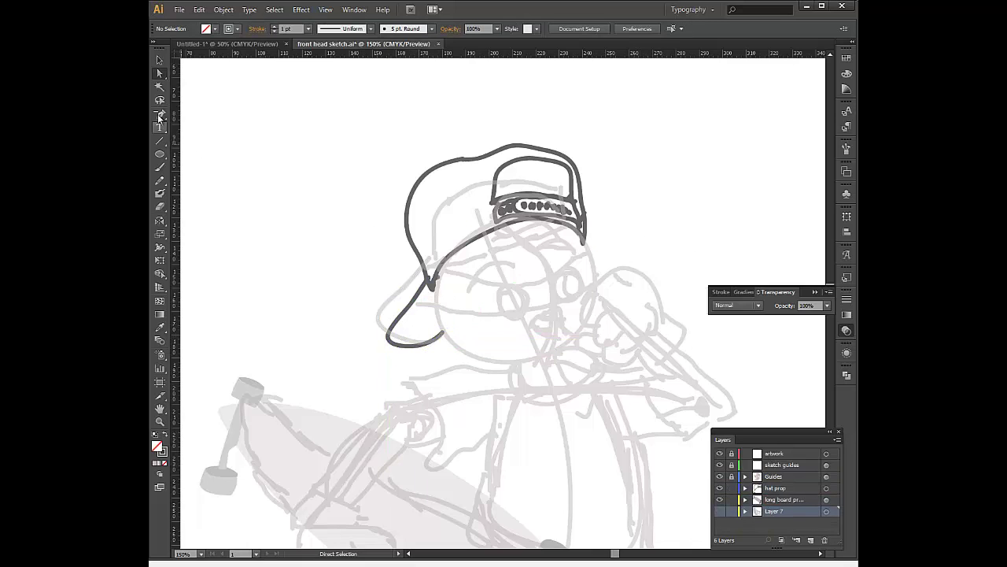
left_click(160, 154)
left_click(775, 454)
mouse_move(518, 286)
left_mouse_down()
mouse_move(532, 309)
mouse_move(519, 295)
left_mouse_up()
key("v")
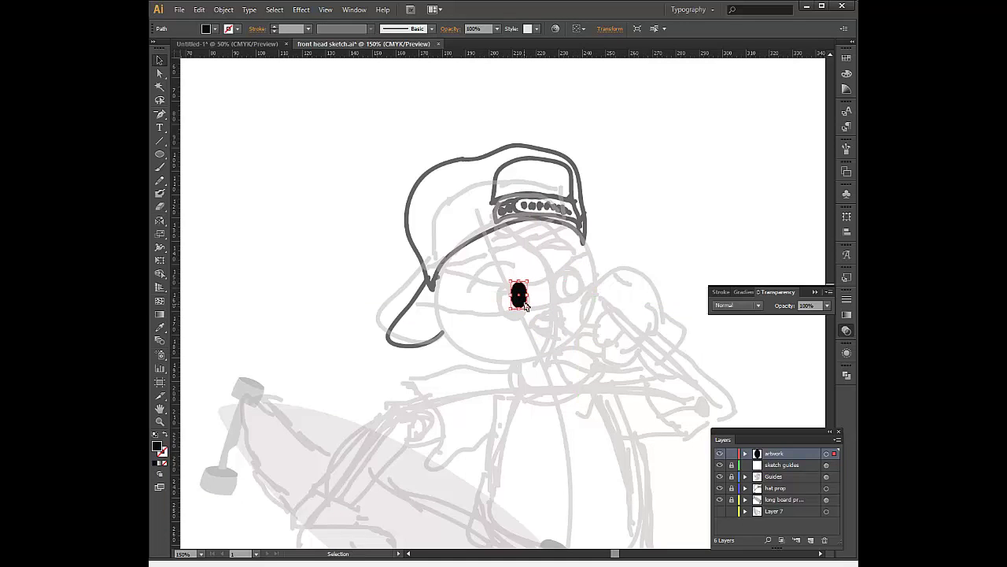
mouse_move(525, 306)
left_mouse_down()
mouse_move(517, 302)
mouse_move(576, 288)
left_mouse_up()
- Draw a curved eyebrow above the left eye with the Pen tool
key("p")
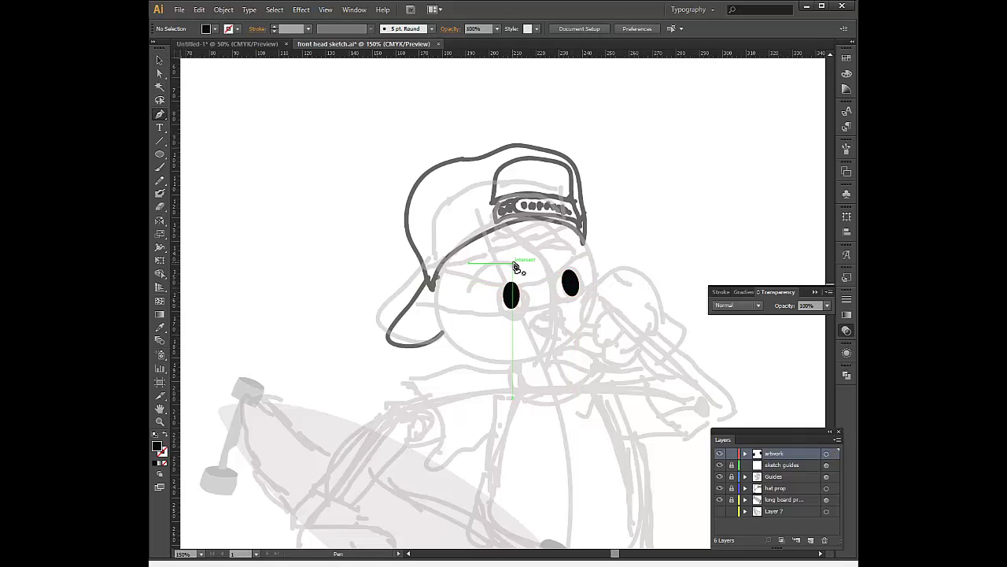
left_click_drag(501, 256, 512, 257)
left_click(484, 263)
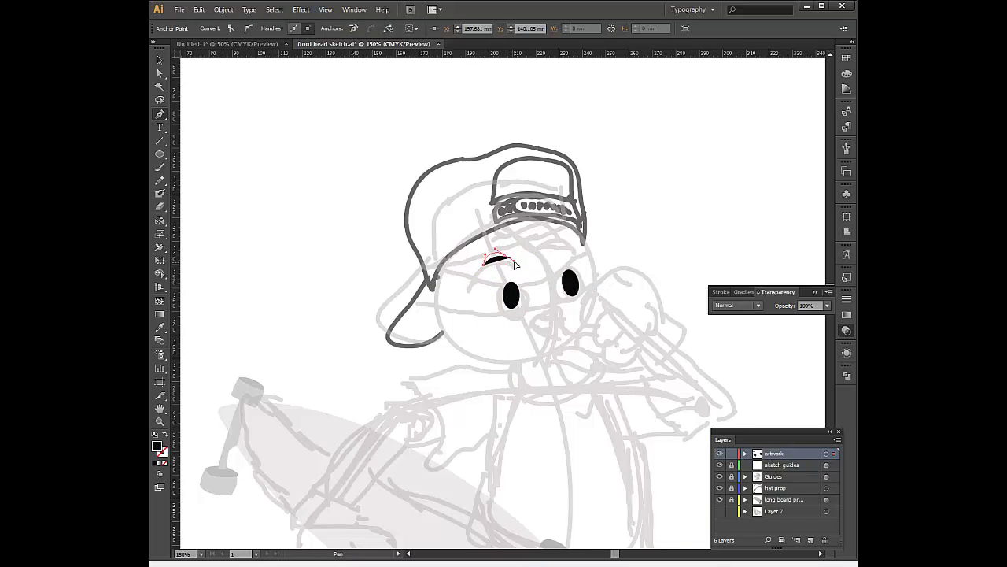
left_click(501, 258)
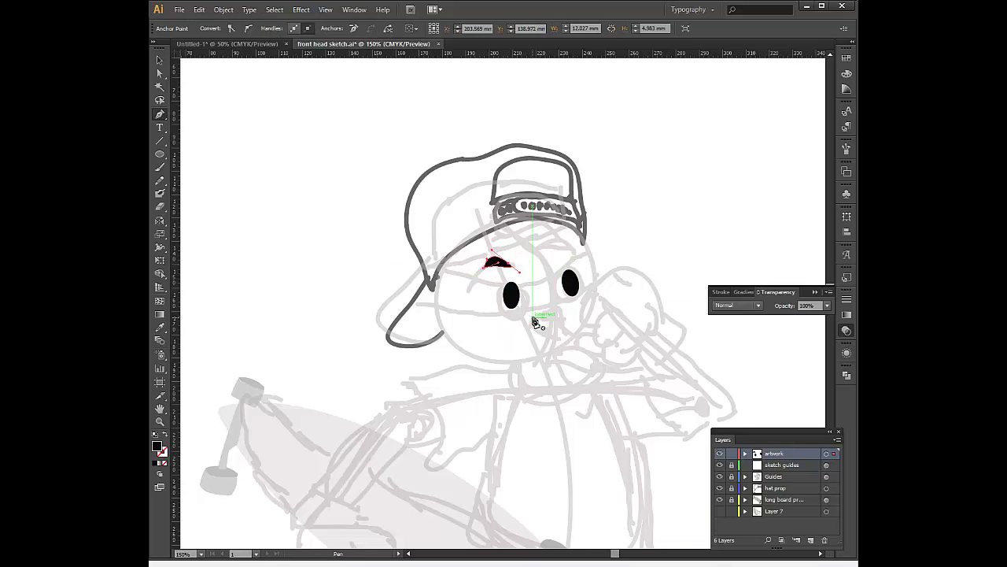
key("ctrl+plus")
left_click_drag(299, 341, 500, 361)
key("a")
left_click(443, 355)
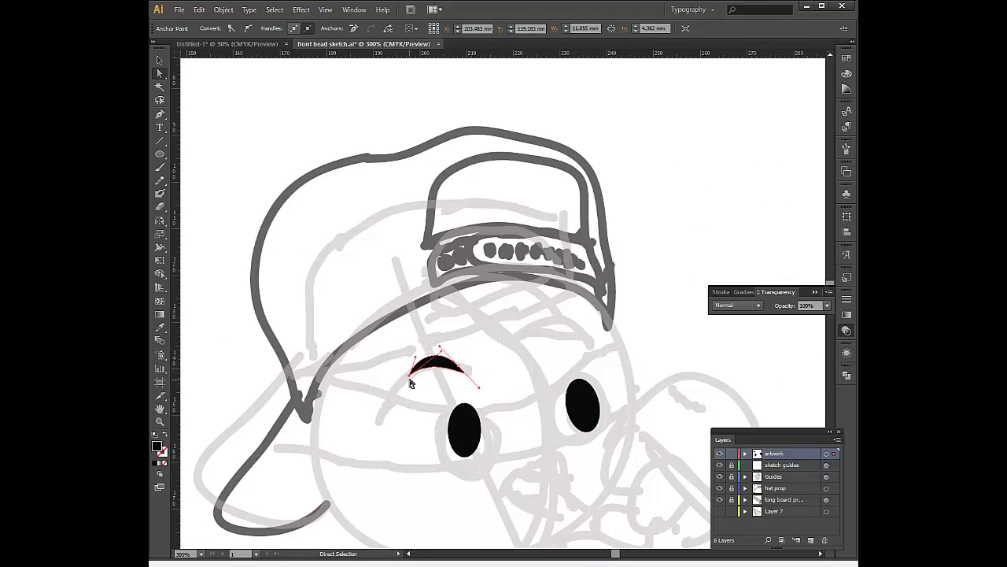
- Copy and mirror the eyebrow above the right eye, then add a new layer
key("v")
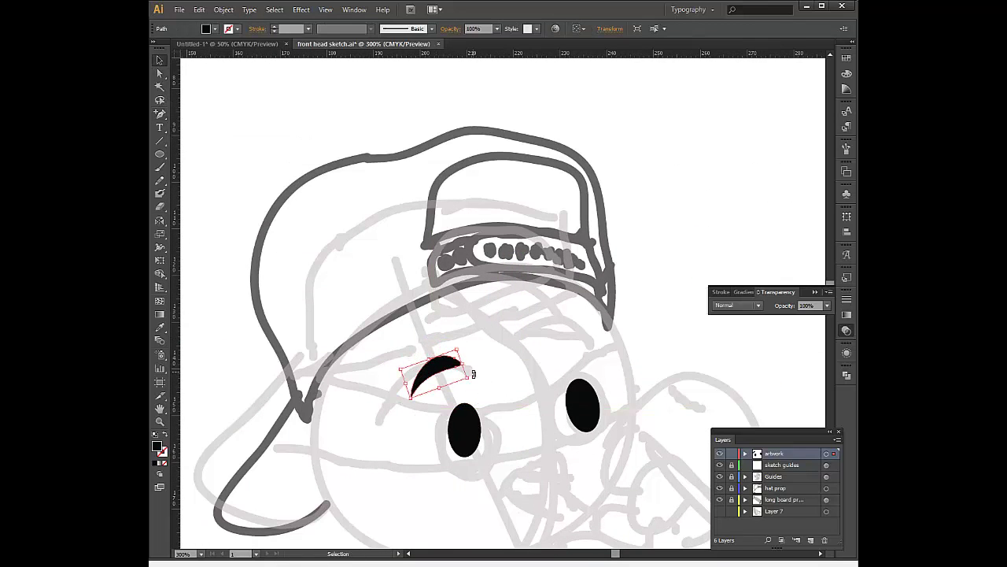
mouse_move(433, 369)
left_mouse_down()
mouse_move(606, 358)
mouse_move(511, 362)
mouse_move(600, 366)
left_mouse_up()
key("o")
key("v")
scroll(472, 367, "down", 2)
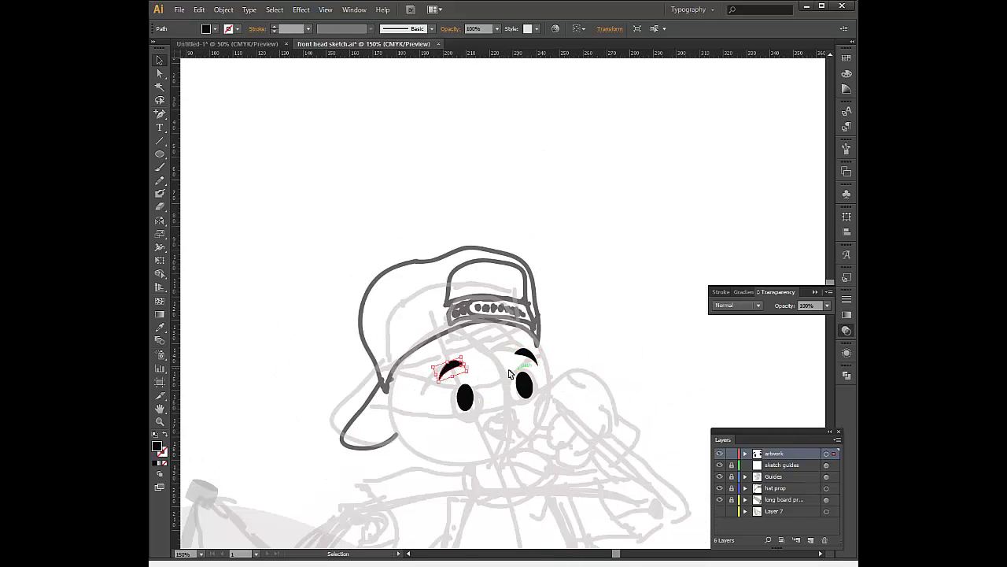
left_click(441, 358)
key("ctrl+l")
- Draw a large circle over the face and swap it to an outline
key("l")
left_click_drag(472, 393, 547, 469)
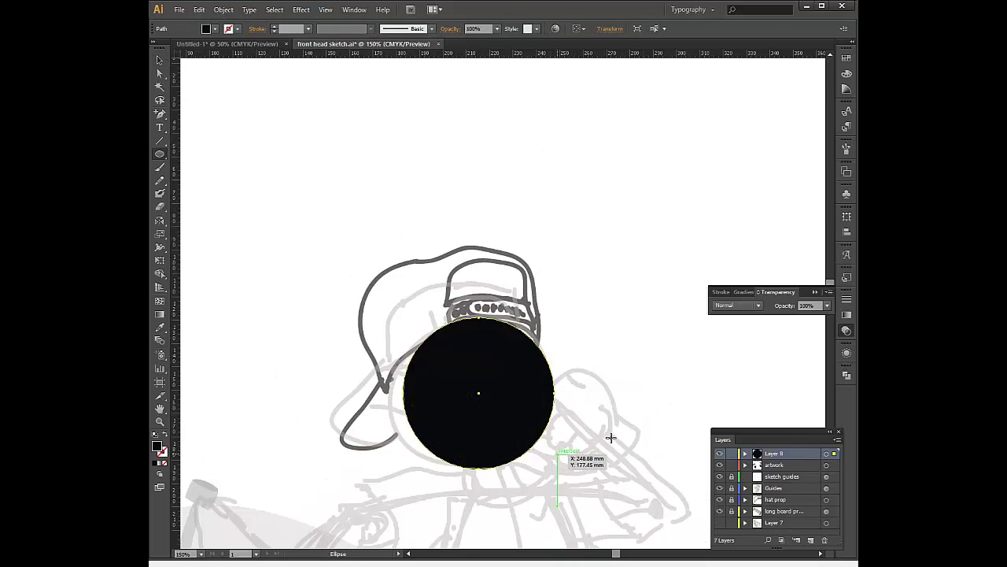
left_click(171, 437)
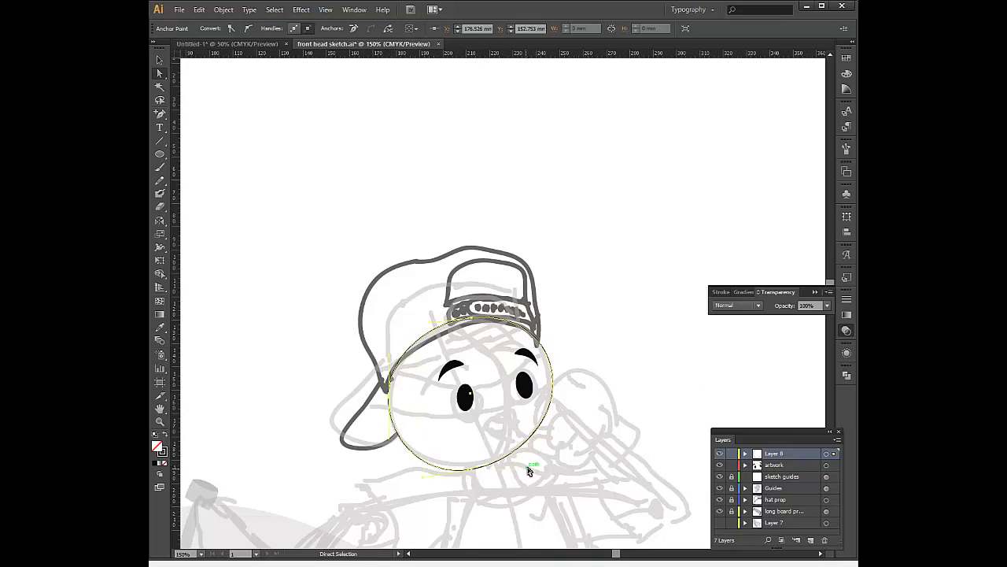
key("a")
left_click(476, 422)
- Draw a small left cheek circle filled dark red
key("l")
left_click_drag(433, 427, 455, 449)
key("a")
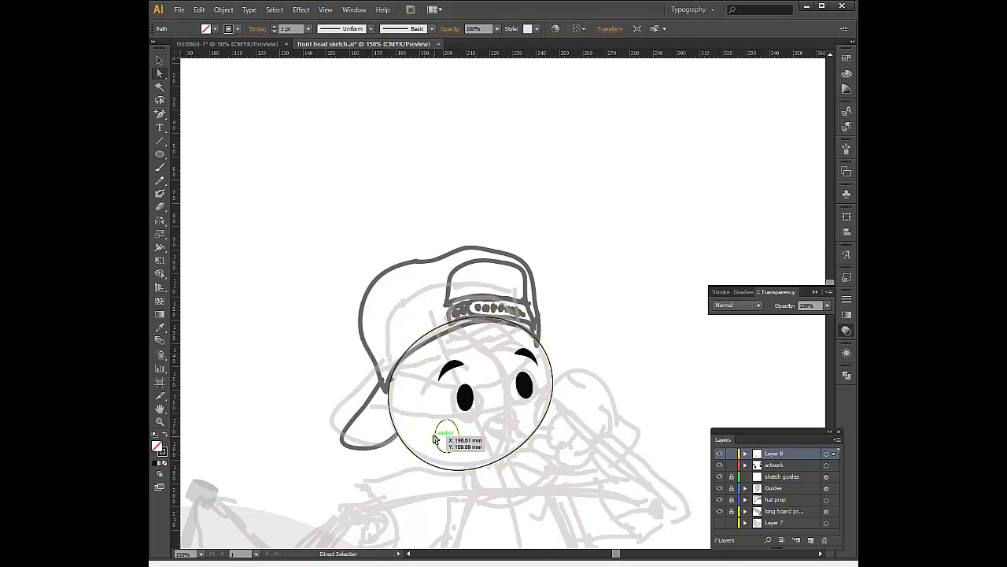
left_click(432, 439)
key("l")
double_click(157, 445)
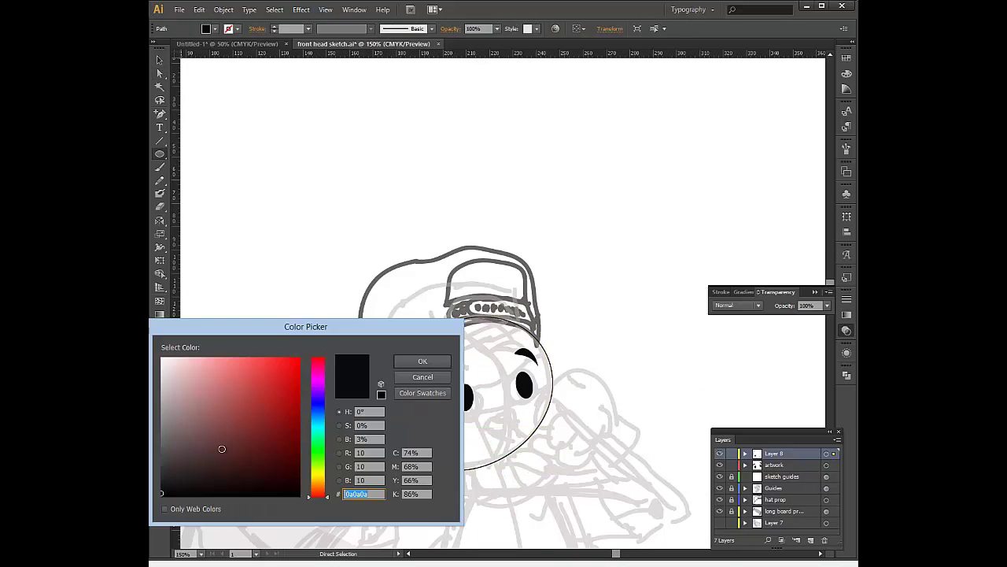
left_click(420, 361)
- Copy the cheek to the right side and crop it to the head outline with Pathfinder
key("v")
left_click_drag(430, 427, 546, 414)
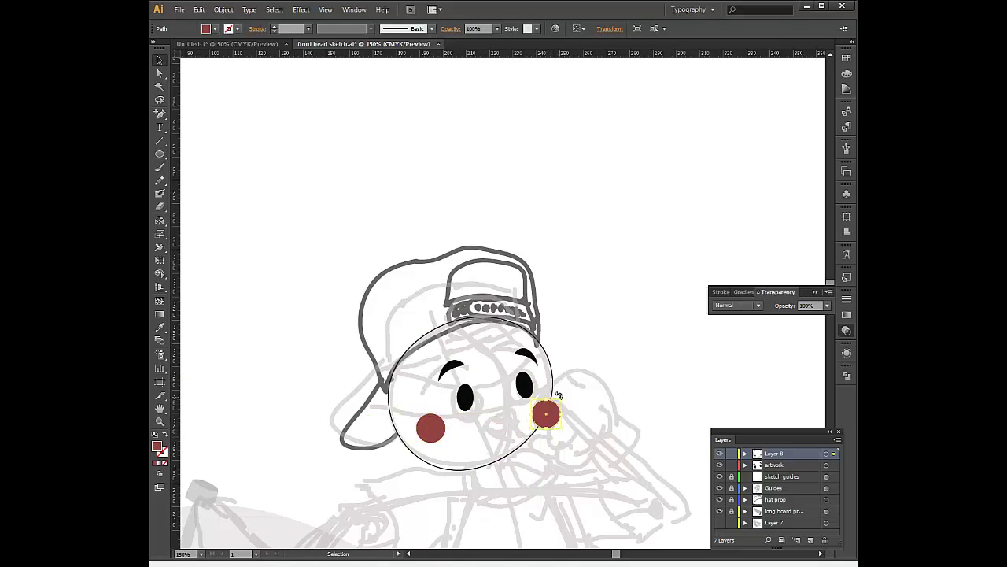
left_click(552, 377, "shift")
left_click(846, 375)
left_click(780, 420)
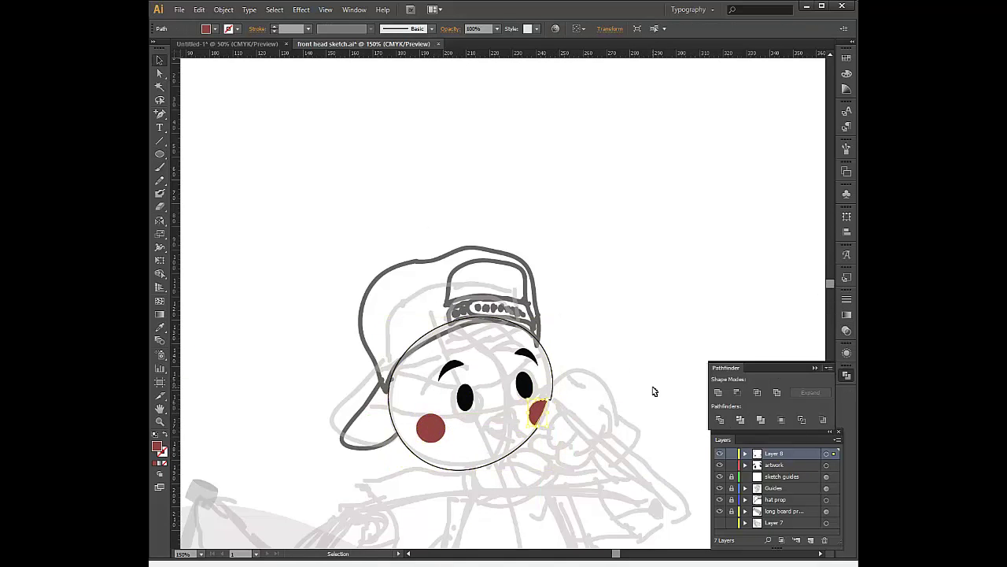
left_click(557, 415)
scroll(555, 417, "up", 3)
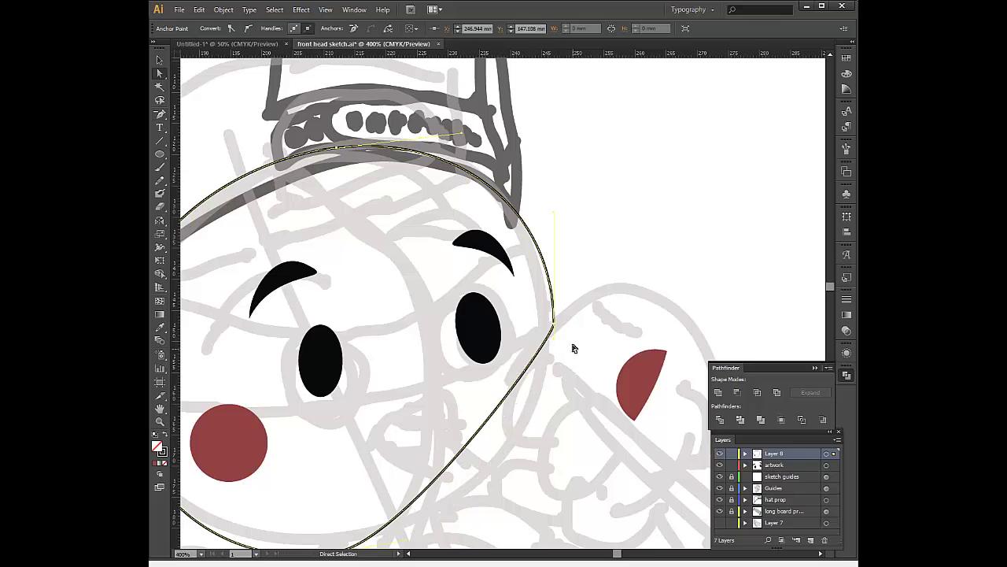
- Draw a pointed carrot nose shape with the Pen tool
key("a")
left_click(555, 323)
scroll(562, 454, "down", 2)
left_click(619, 270)
key("v")
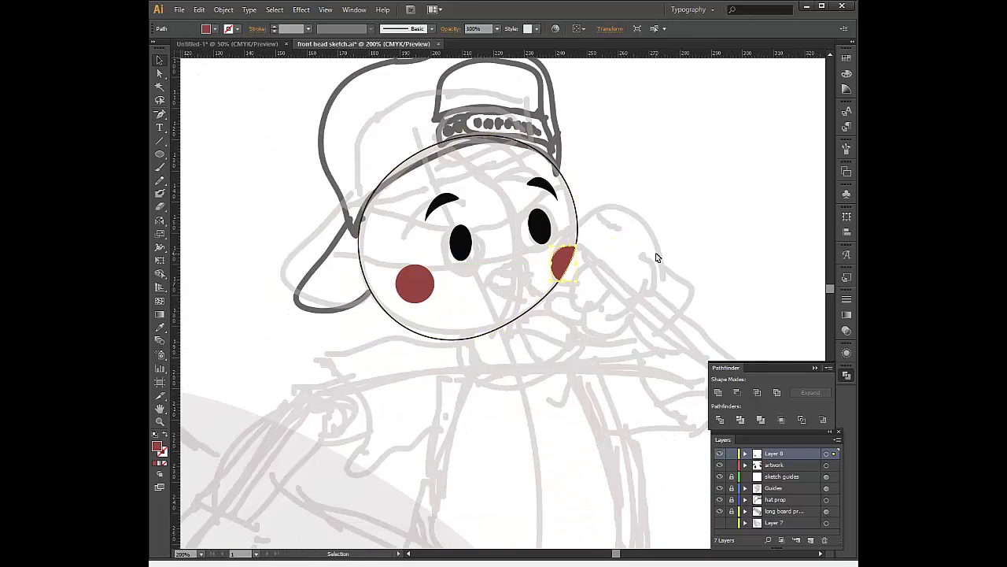
key("p")
left_click(503, 257)
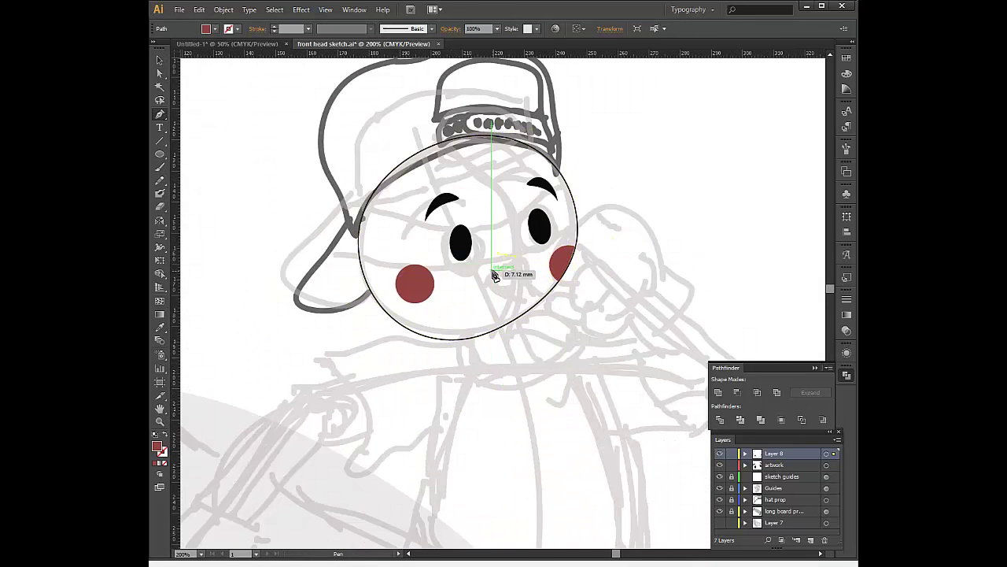
left_click(493, 273)
left_click(553, 296)
- Give the nose no fill and a heavier 3 pt outline
left_click(555, 300)
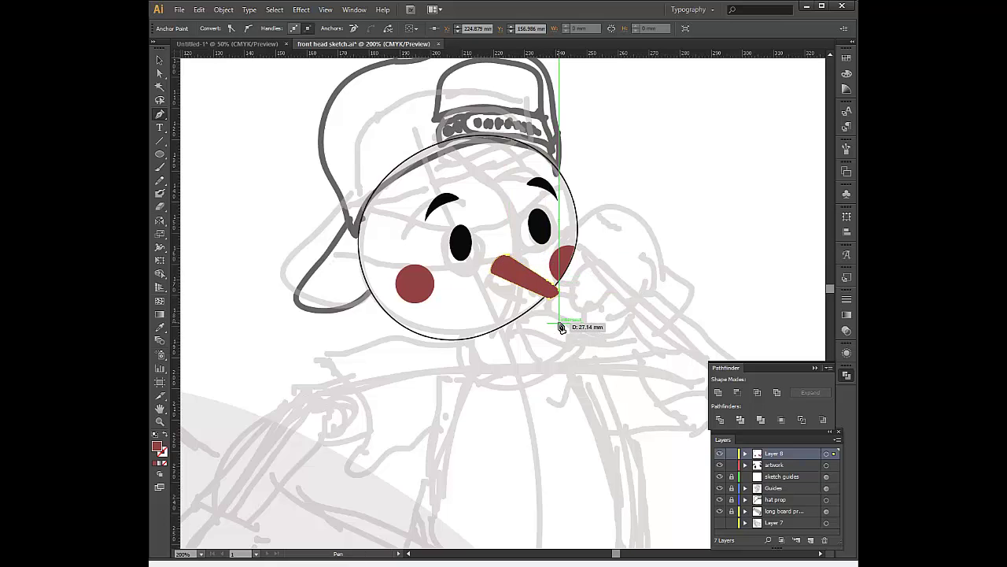
double_click(157, 446)
left_click(318, 477)
left_click(423, 361)
key("/")
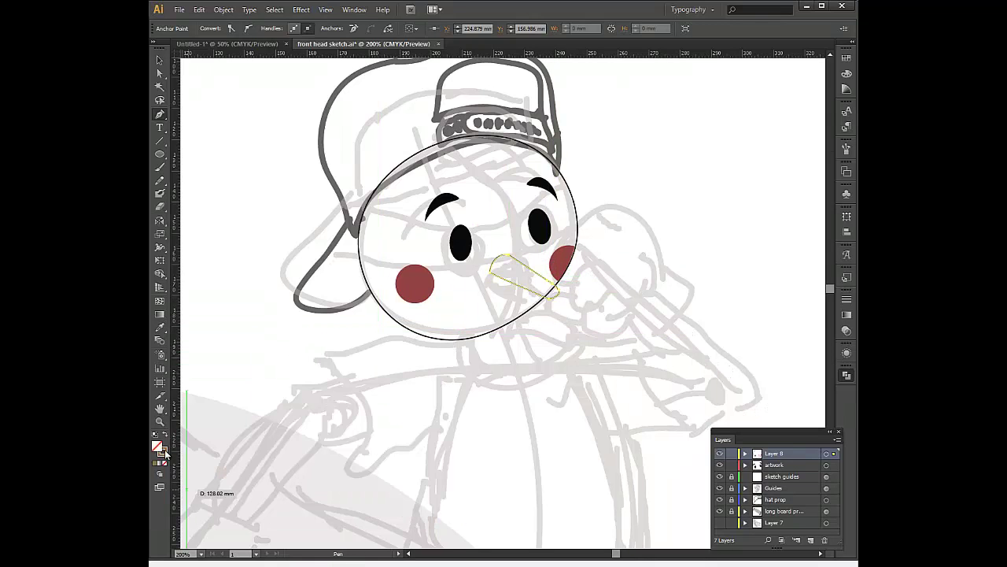
left_click(847, 172)
left_click(847, 299)
left_click(577, 236)
- Give the nose and face circle black outlines and zoom in to check the tip
left_click(786, 305)
left_click(799, 102)
left_click(524, 346)
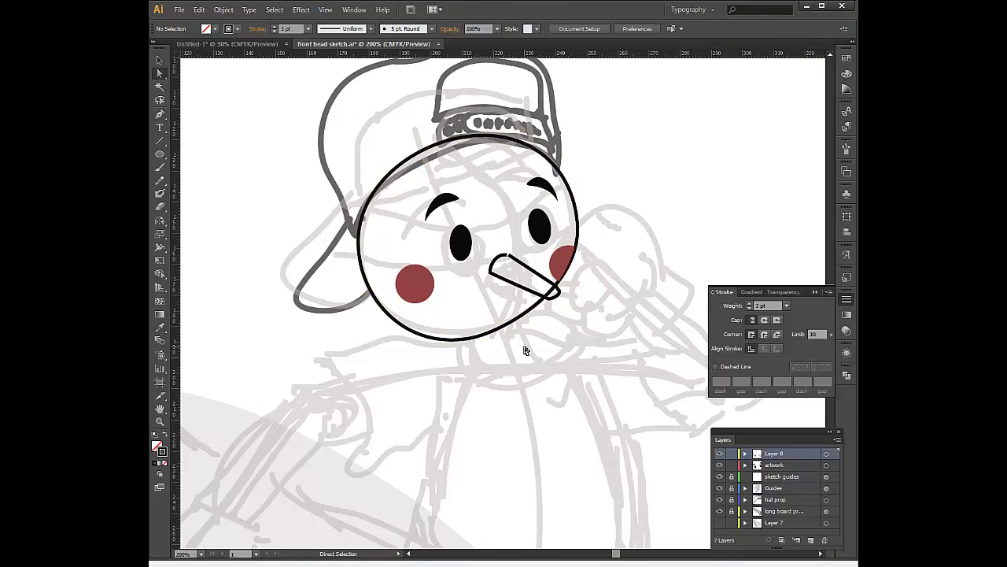
left_click(491, 266)
key("ctrl+plus")
key("ctrl+plus")
key("ctrl+plus")
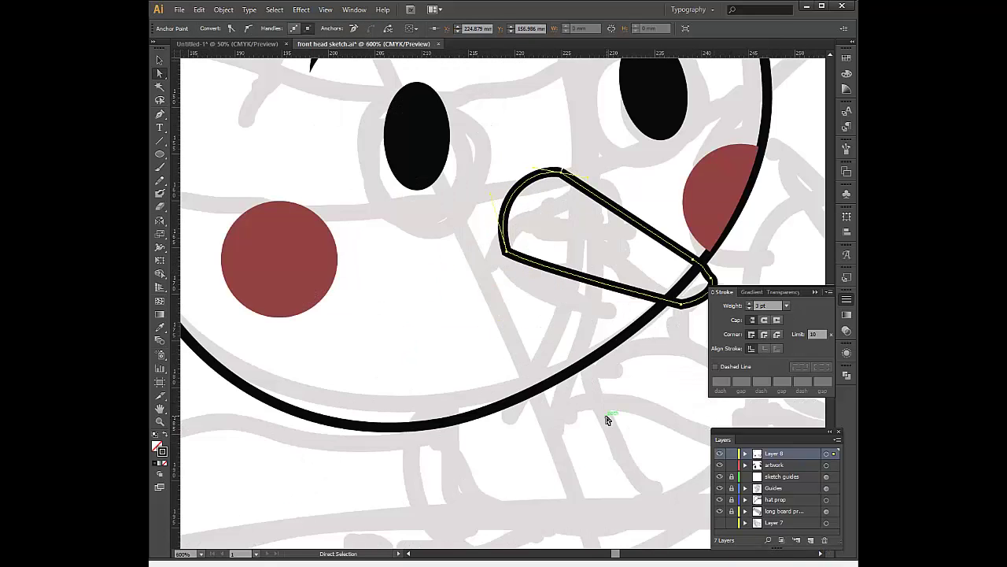
key("ctrl+1")
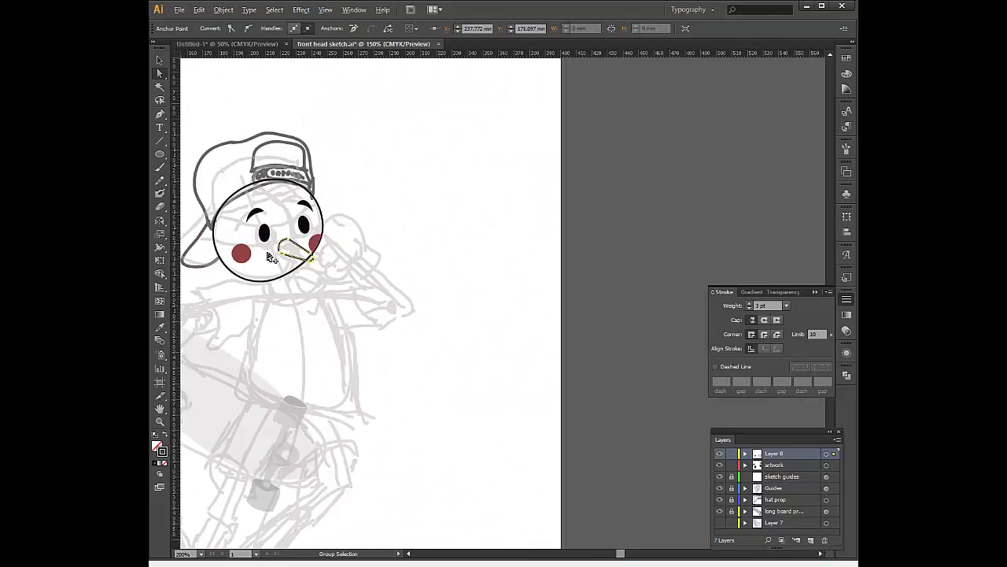
- Ink the shoulder line, collar and bent arm with the Blob Brush
key("shift+b")
key("ctrl+shift+a")
mouse_move(429, 305)
left_mouse_down()
mouse_move(366, 370)
mouse_move(415, 357)
left_mouse_up()
left_click_drag(358, 313, 349, 323)
mouse_move(435, 303)
left_mouse_down()
mouse_move(480, 293)
mouse_move(469, 313)
left_mouse_up()
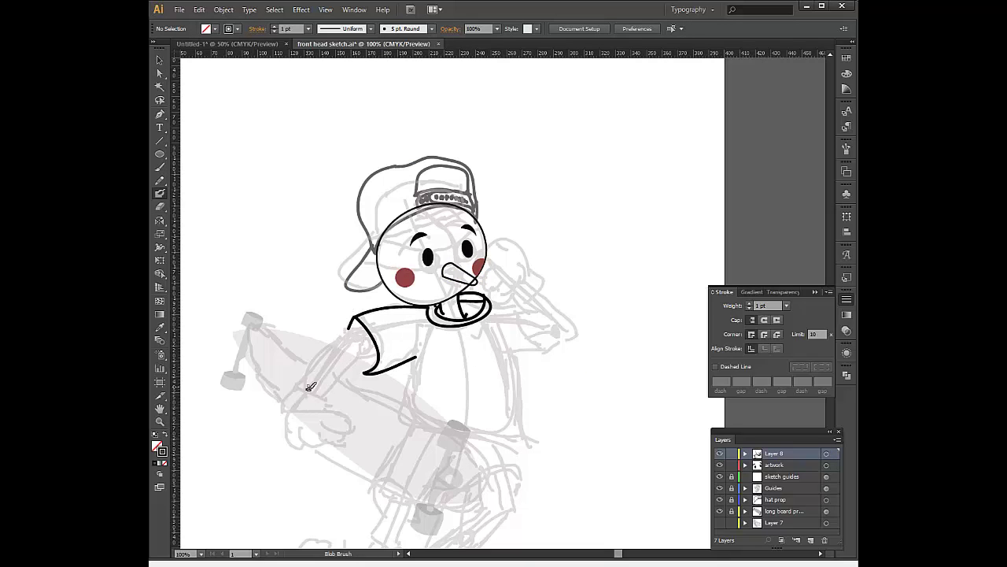
left_click_drag(311, 386, 363, 340)
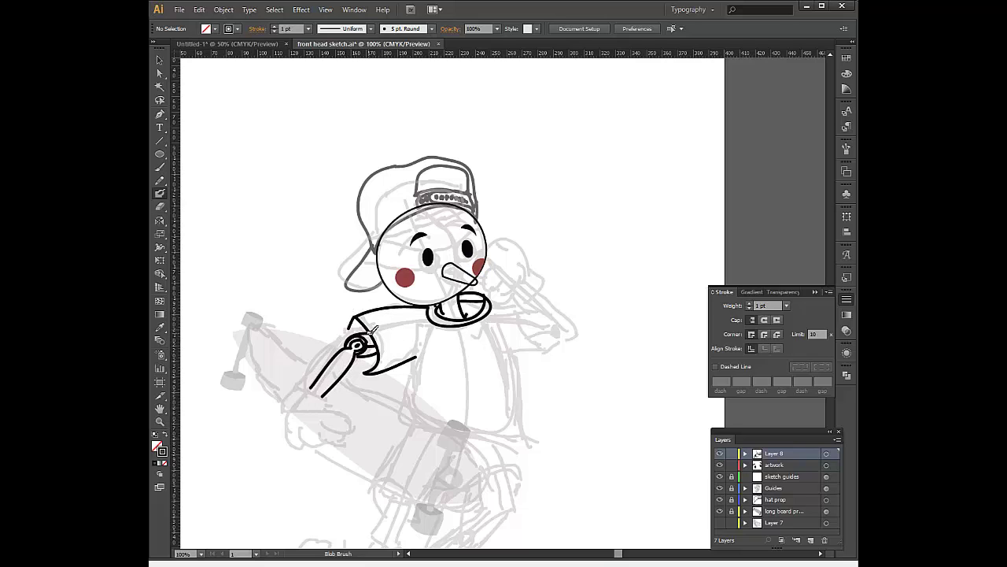
left_click_drag(307, 386, 323, 397)
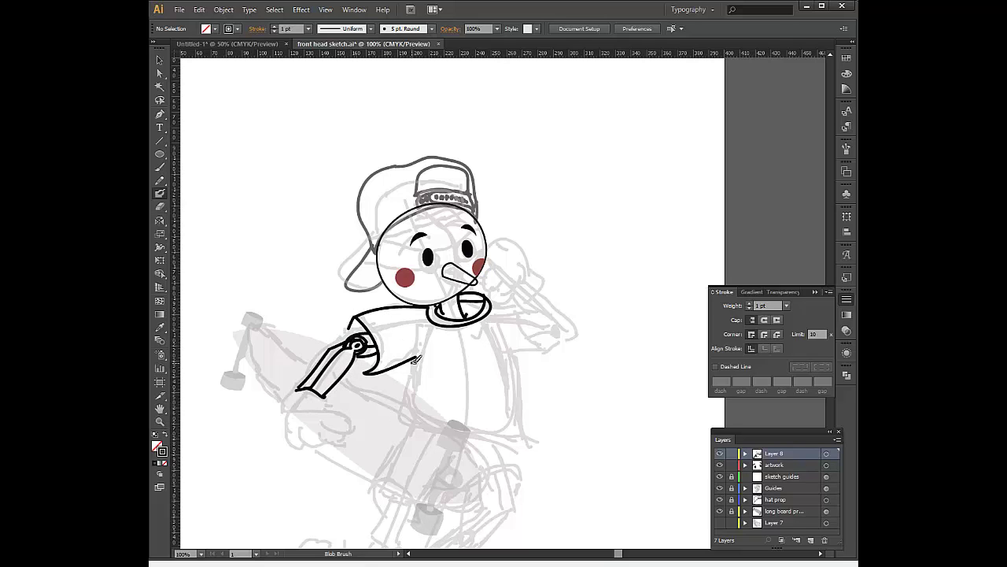
- Ink the shirt side, hem, other sleeve and a redrawn fist, then begin the front leg
mouse_move(415, 358)
left_mouse_down()
mouse_move(406, 386)
mouse_move(446, 422)
mouse_move(507, 445)
mouse_move(516, 352)
left_mouse_up()
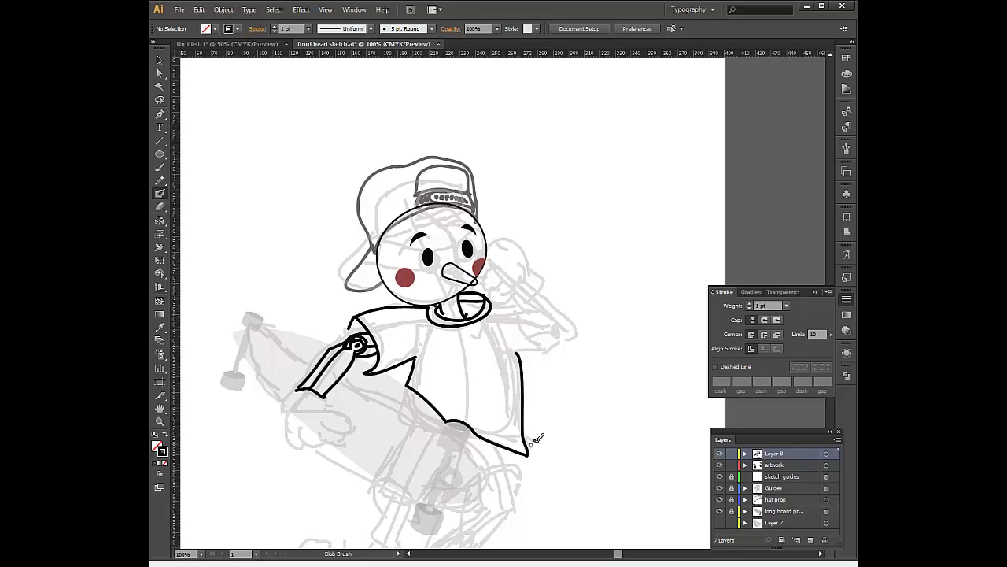
left_click_drag(474, 429, 527, 455)
left_click_drag(494, 303, 554, 348)
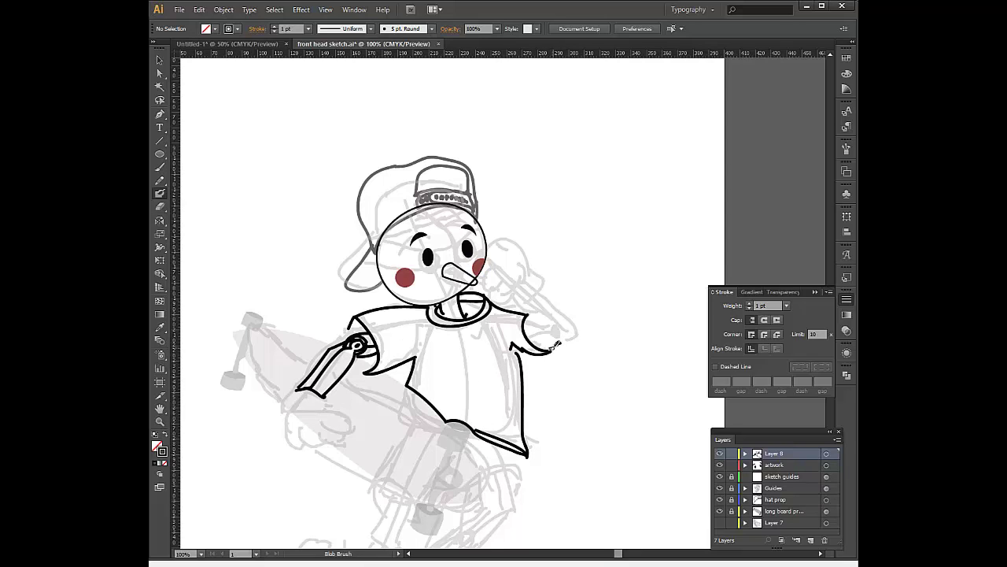
mouse_move(322, 393)
left_mouse_down()
mouse_move(282, 409)
mouse_move(330, 411)
mouse_move(330, 440)
left_mouse_up()
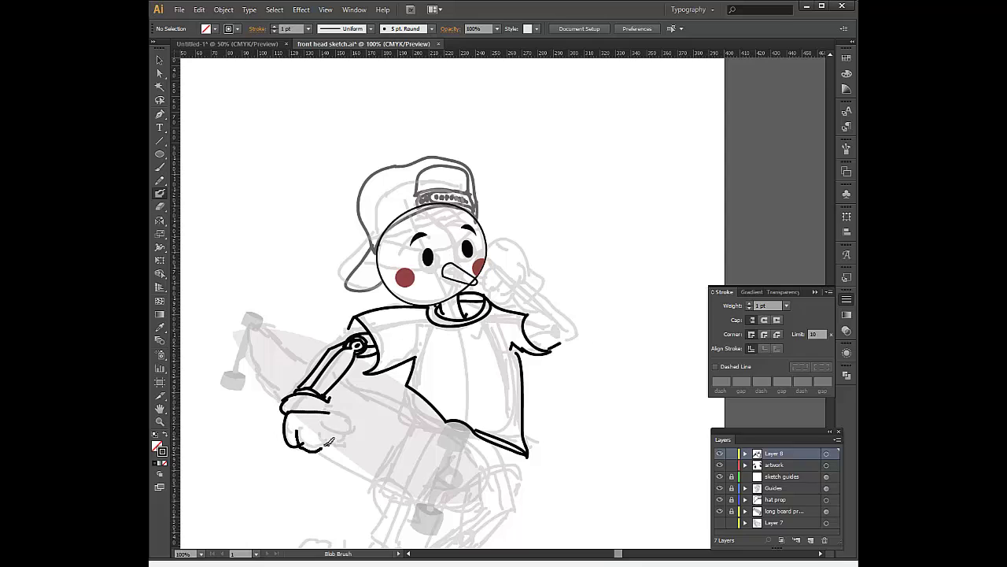
key("ctrl+z")
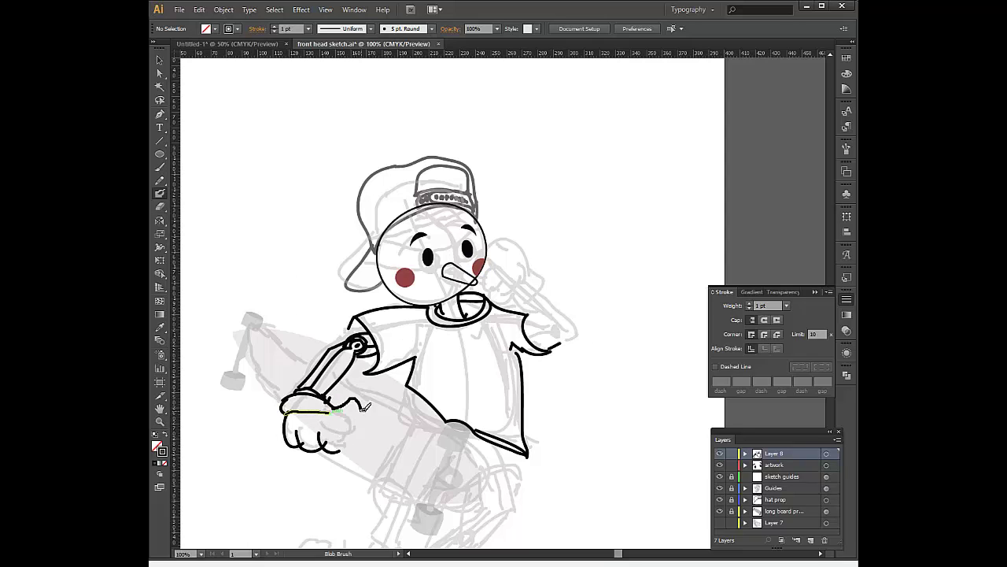
mouse_move(365, 407)
left_mouse_down()
mouse_move(328, 430)
mouse_move(376, 480)
left_mouse_up()
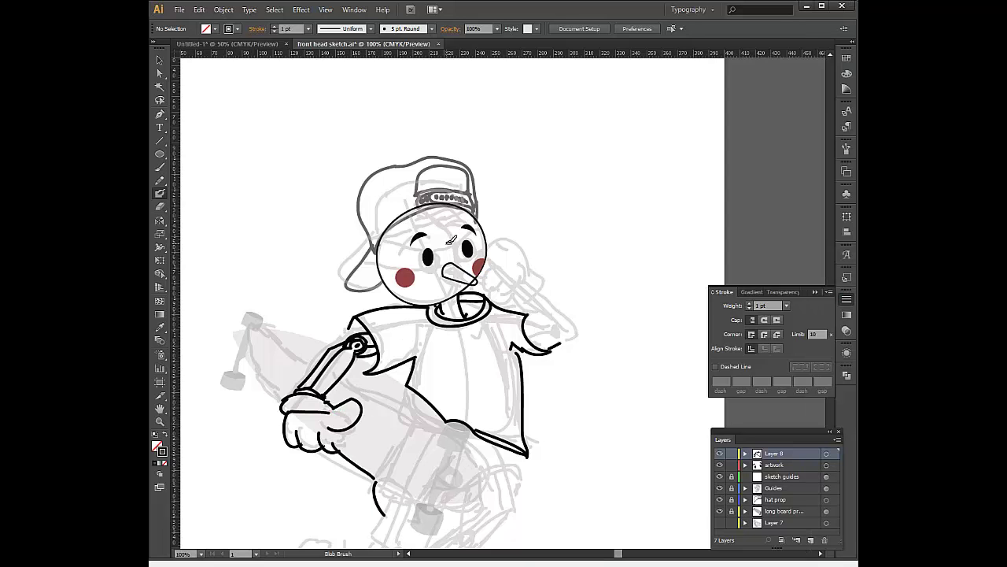
left_click_drag(498, 471, 516, 306)
left_click_drag(413, 336, 401, 392)
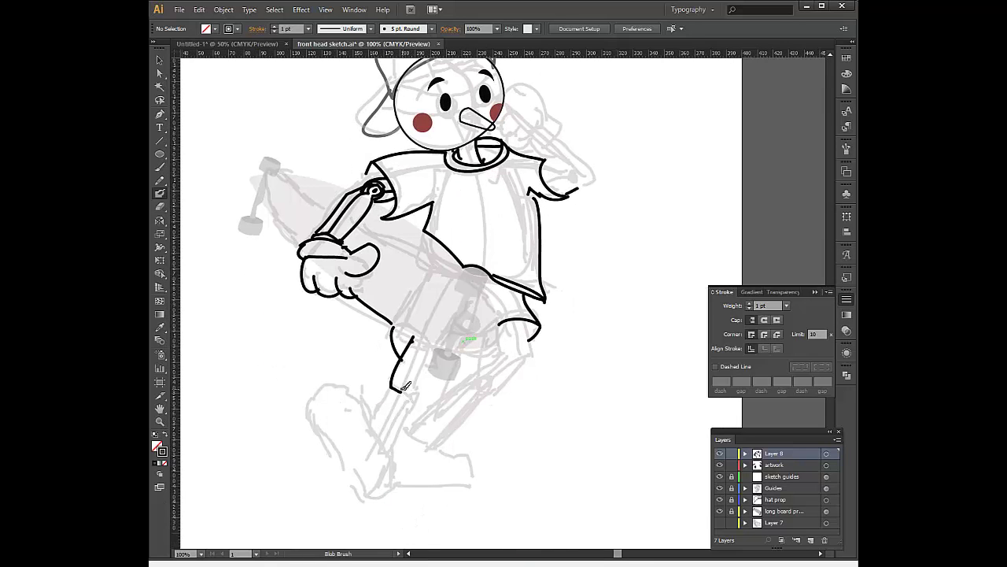
- Ink the front lower leg, back of the knee and rear leg lines
mouse_move(412, 393)
left_mouse_down()
mouse_move(386, 450)
mouse_move(367, 421)
left_mouse_up()
left_click_drag(412, 338, 447, 346)
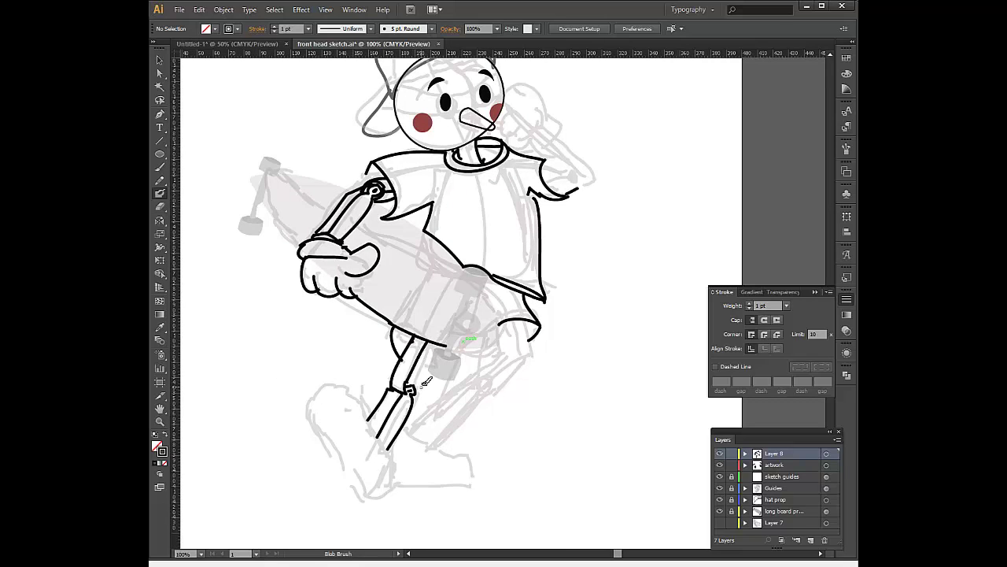
mouse_move(515, 319)
left_mouse_down()
mouse_move(519, 364)
mouse_move(509, 363)
left_mouse_up()
key("ctrl+z")
left_click_drag(510, 324, 505, 384)
left_click_drag(412, 416, 475, 377)
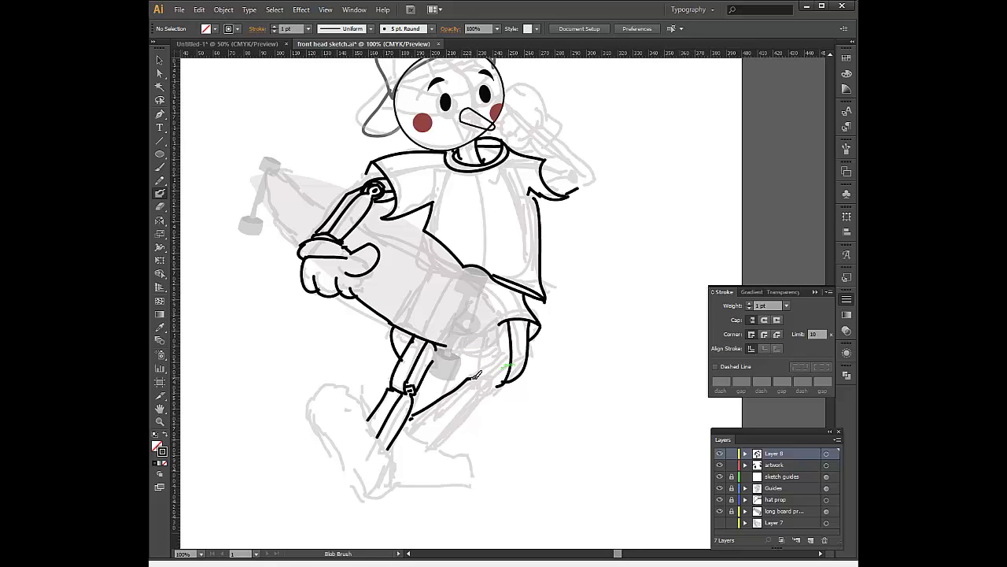
left_click_drag(422, 440, 481, 399)
- Ink the back of the leg to the shoe and the lower and rear edges of the shorts
key("shift+x")
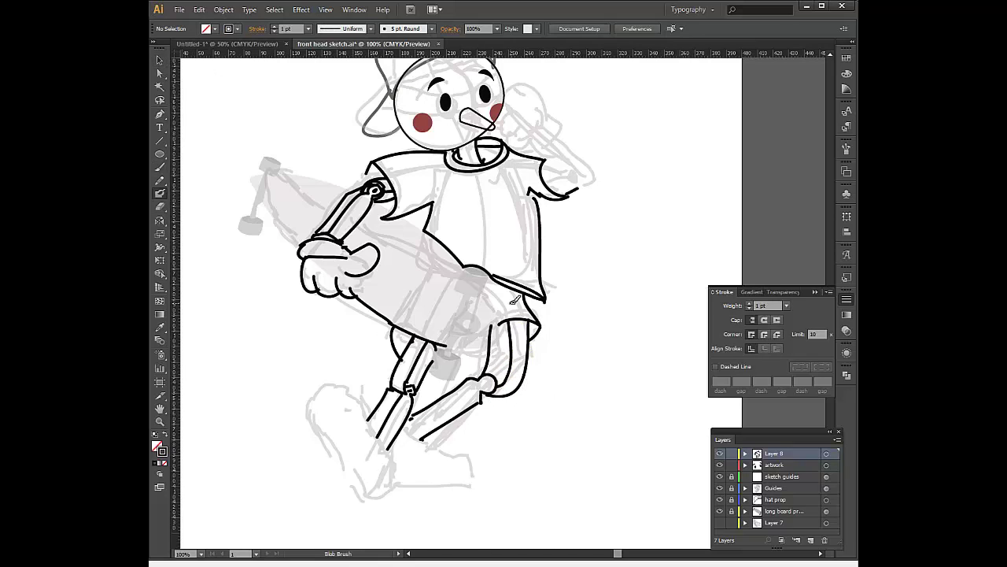
key("v")
scroll(509, 377, "up", 1)
scroll(510, 376, "up", 1)
key("shift+b")
key("shift+x")
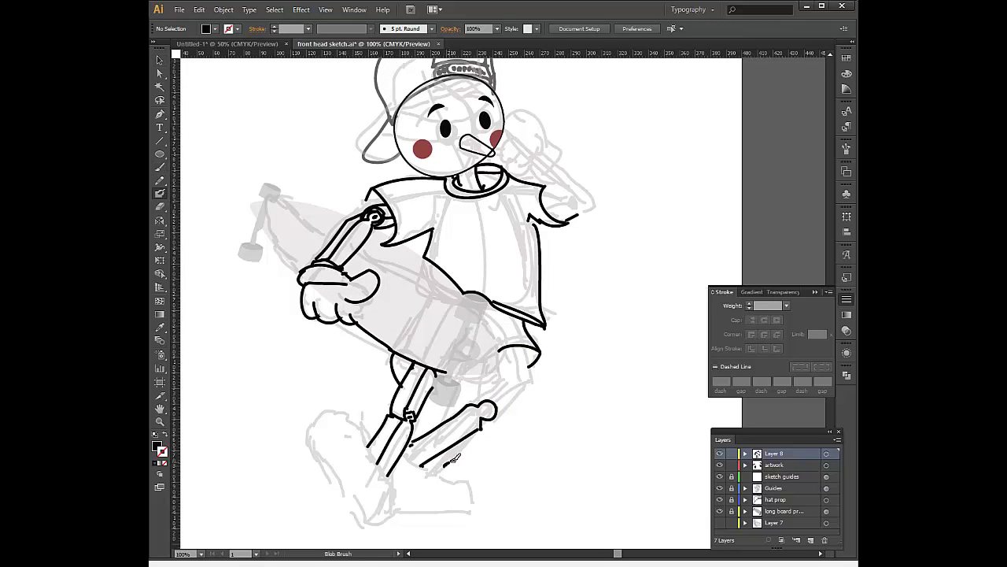
left_click_drag(520, 351, 508, 424)
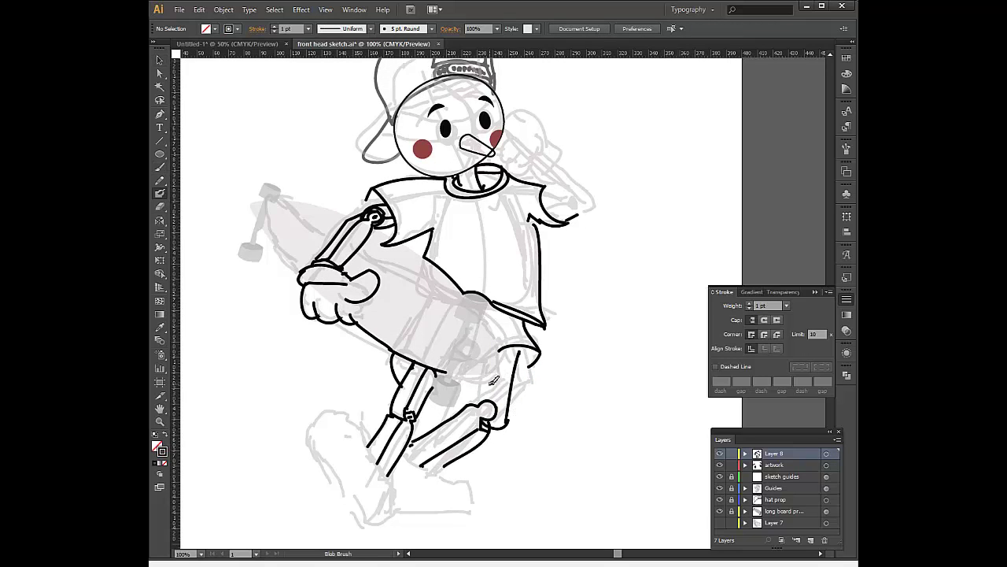
mouse_move(502, 365)
left_mouse_down()
mouse_move(494, 400)
mouse_move(455, 370)
left_mouse_up()
left_click_drag(485, 312, 506, 344)
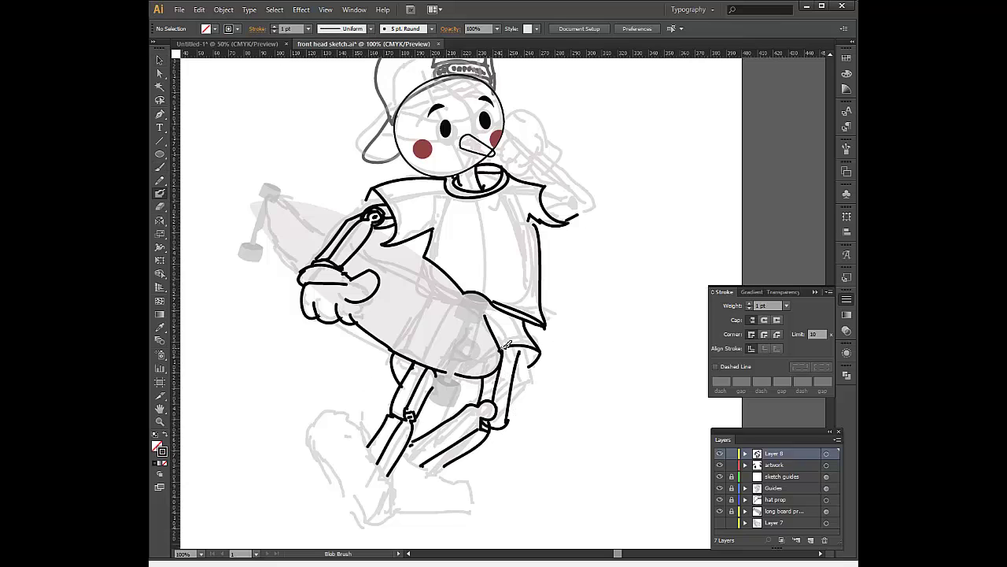
- Ink the truck cap, post and block, the tail truck and wheel, and start the raised arm
mouse_move(465, 294)
left_mouse_down()
mouse_move(488, 322)
mouse_move(446, 383)
left_mouse_up()
mouse_move(482, 331)
left_mouse_down()
mouse_move(456, 373)
mouse_move(474, 355)
left_mouse_up()
mouse_move(527, 329)
left_mouse_down()
mouse_move(466, 346)
mouse_move(439, 402)
left_mouse_up()
left_click_drag(297, 275, 266, 232)
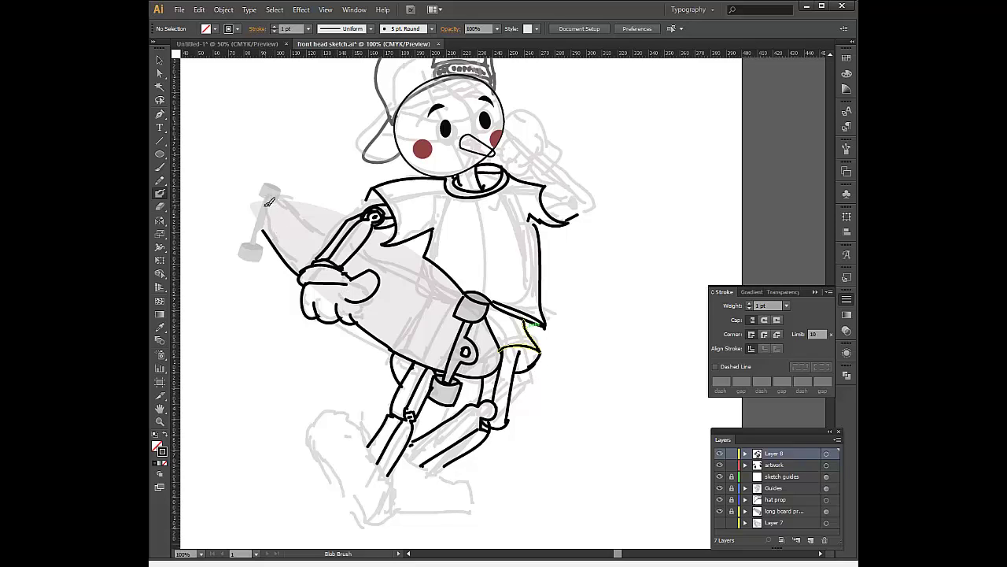
left_click_drag(266, 196, 251, 242)
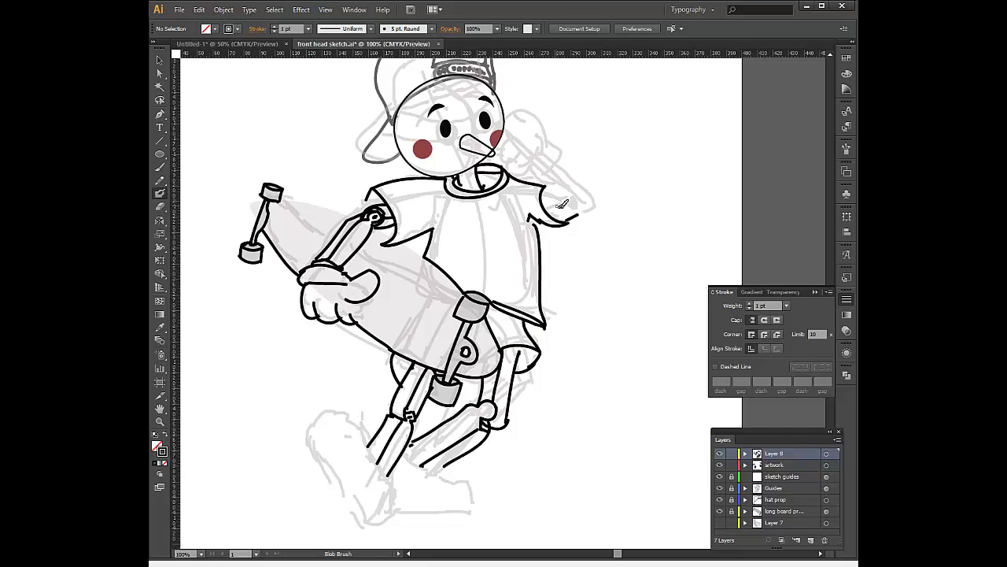
mouse_move(572, 160)
left_mouse_down()
mouse_move(594, 189)
mouse_move(580, 199)
left_mouse_up()
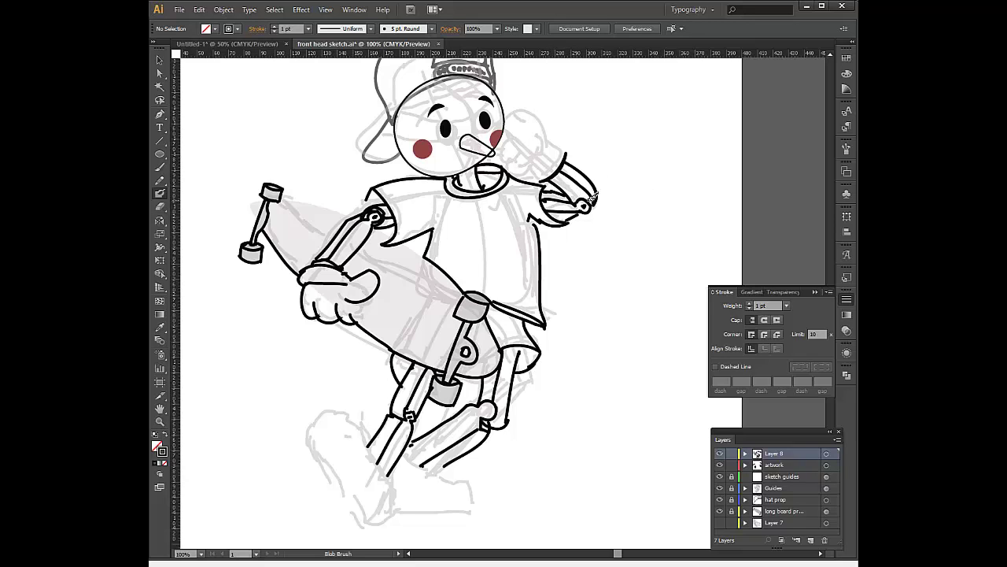
- Ink a stroke below the raised hand, the deck's top edge and the raised fist outline
key("v")
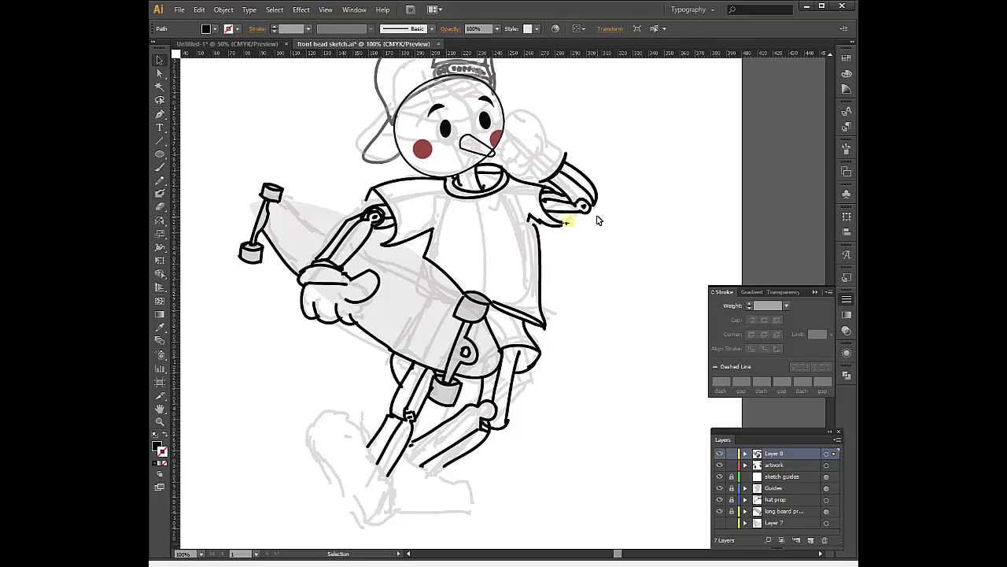
key("shift+b")
left_click_drag(543, 192, 554, 232)
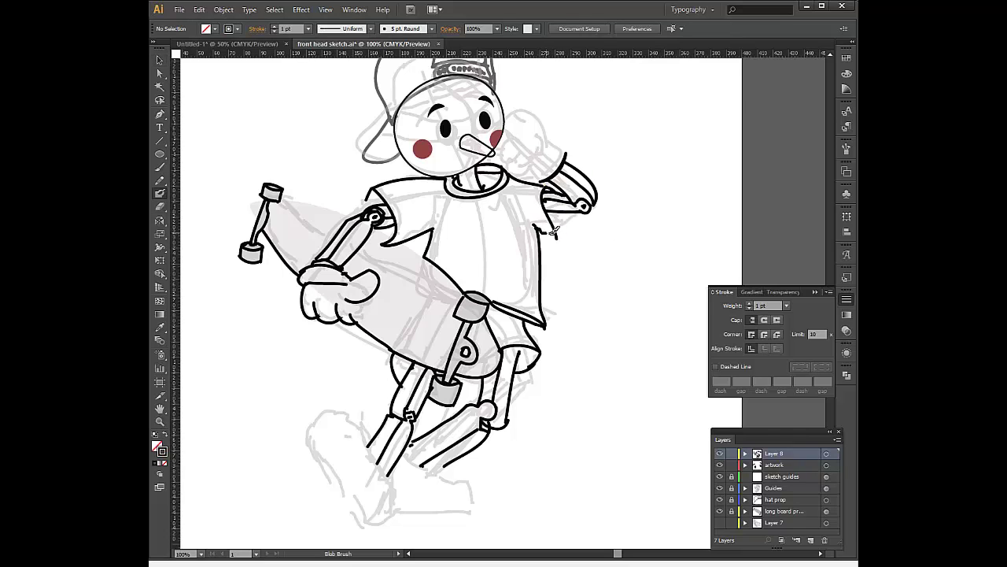
left_click_drag(295, 202, 353, 218)
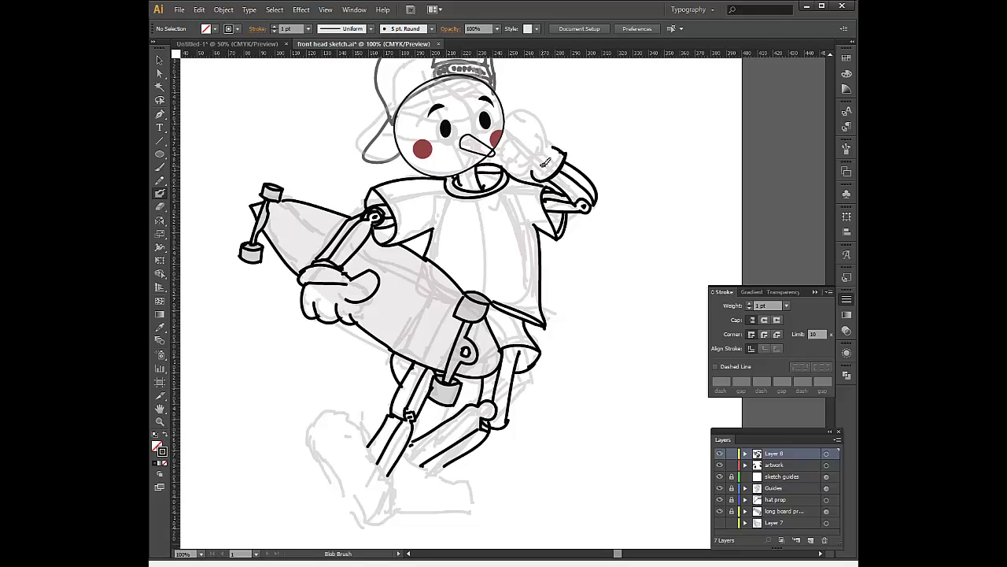
mouse_move(543, 161)
left_mouse_down()
mouse_move(539, 115)
mouse_move(503, 146)
mouse_move(531, 161)
mouse_move(531, 181)
left_mouse_up()
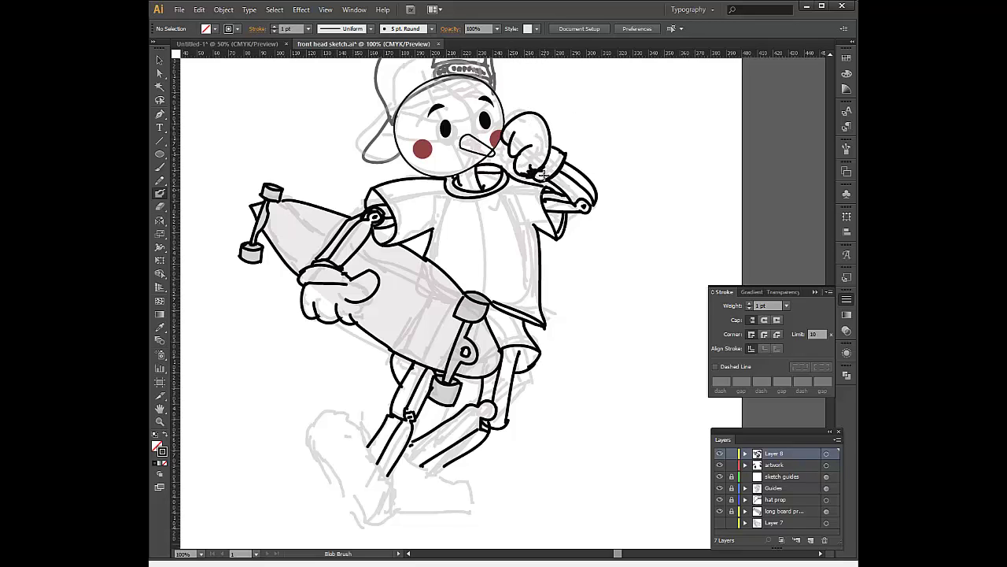
- Move the inner fist stroke toward the nose, then delete the old fist strokes
key("v")
left_click(510, 151)
scroll(522, 87, "up", 3)
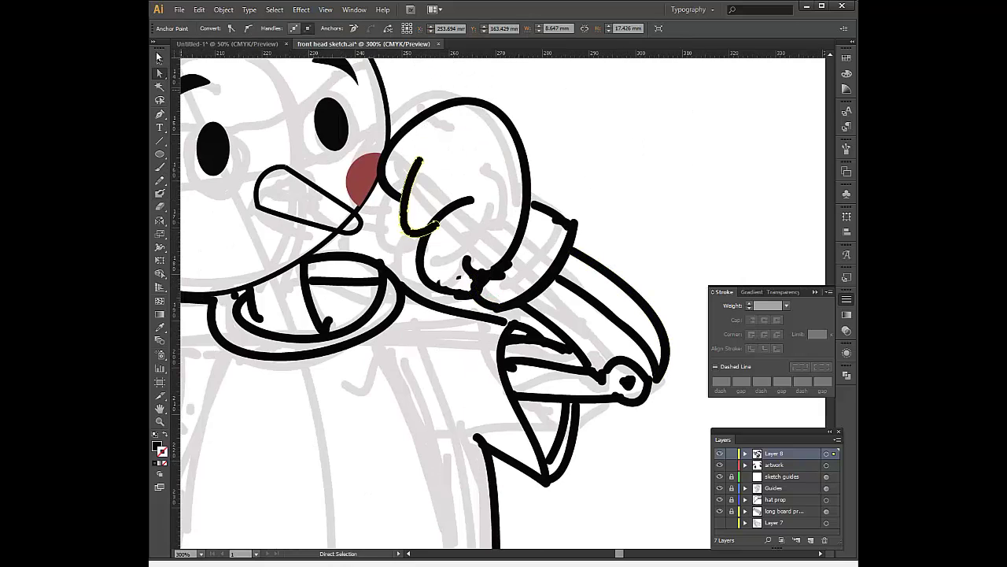
mouse_move(393, 241)
left_mouse_down()
mouse_move(365, 213)
mouse_move(408, 200)
left_mouse_up()
key("ctrl+1")
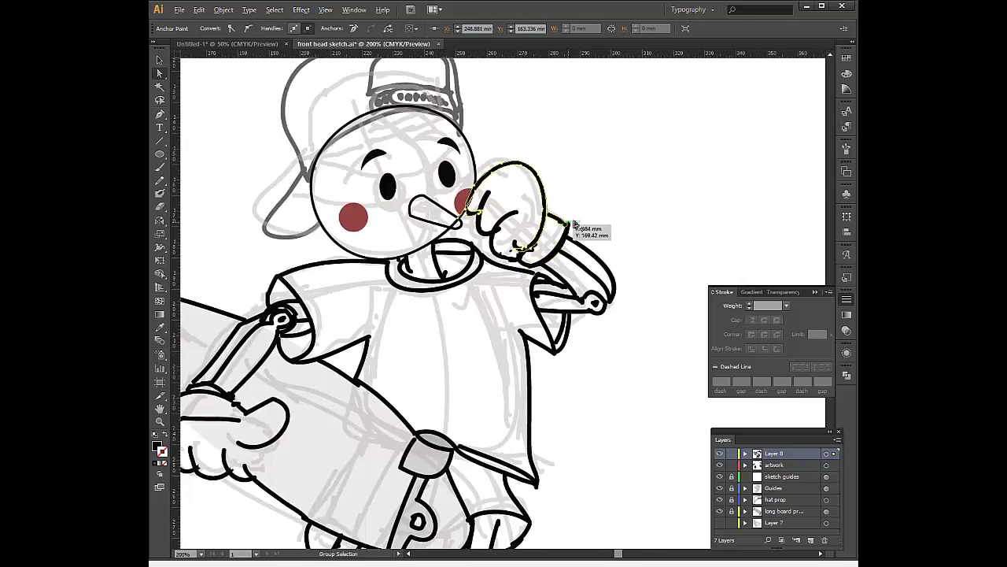
key("Delete")
- Redraw the raised fist's top, right and lower-left edges with the Blob Brush
left_click(159, 193)
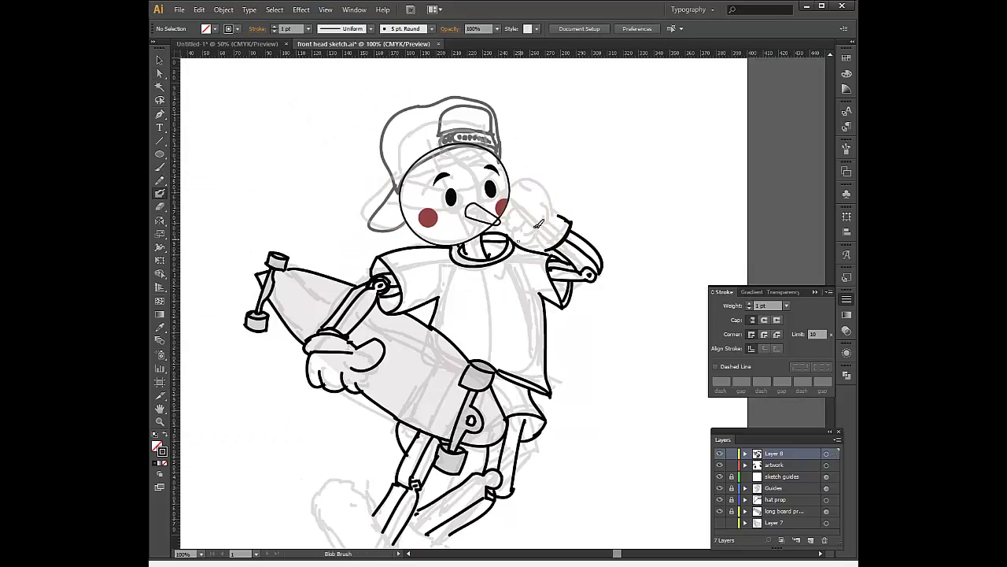
left_click_drag(509, 197, 552, 230)
left_click_drag(549, 245, 521, 230)
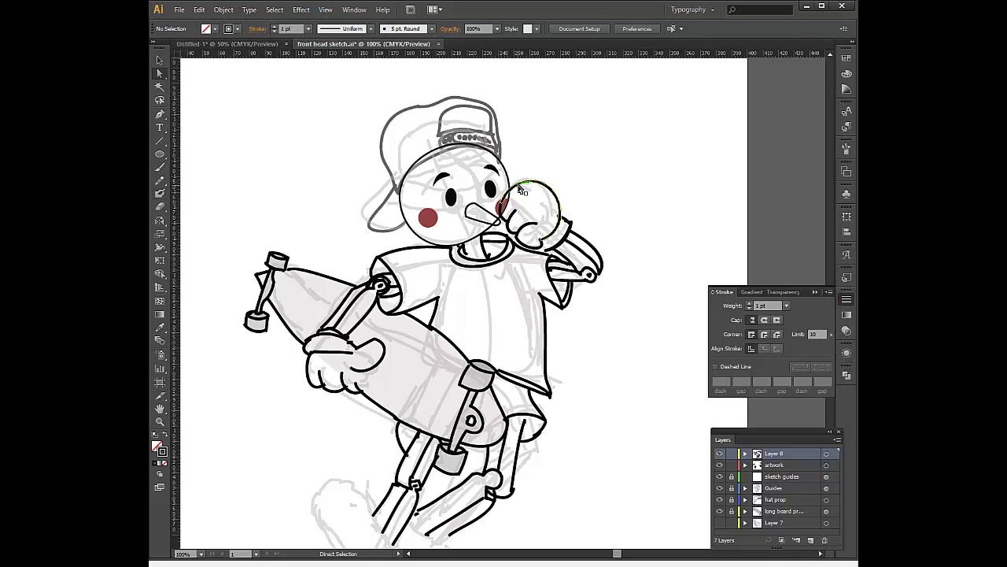
- Select the fist drawing, then the arm path, and clear the selection
left_click(528, 206, "ctrl")
key("ctrl+shift+F9")
left_click(159, 59)
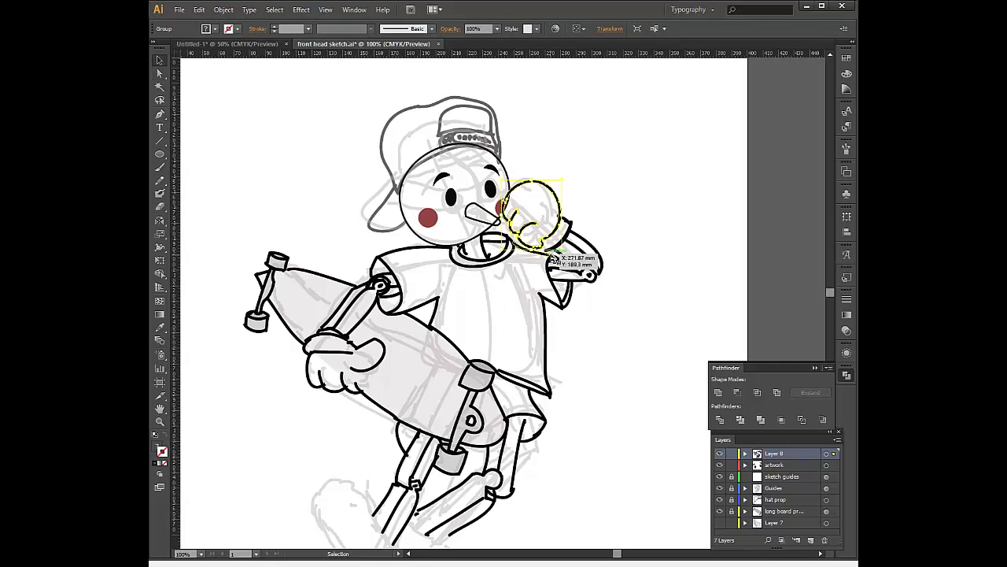
left_click(634, 227)
left_click(589, 250)
key("b")
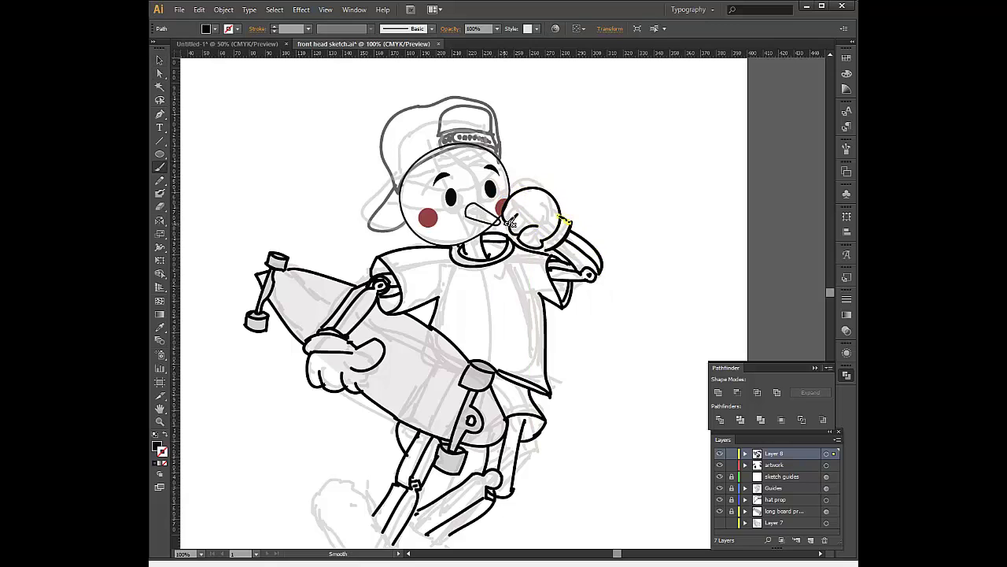
key("ctrl+shift+a")
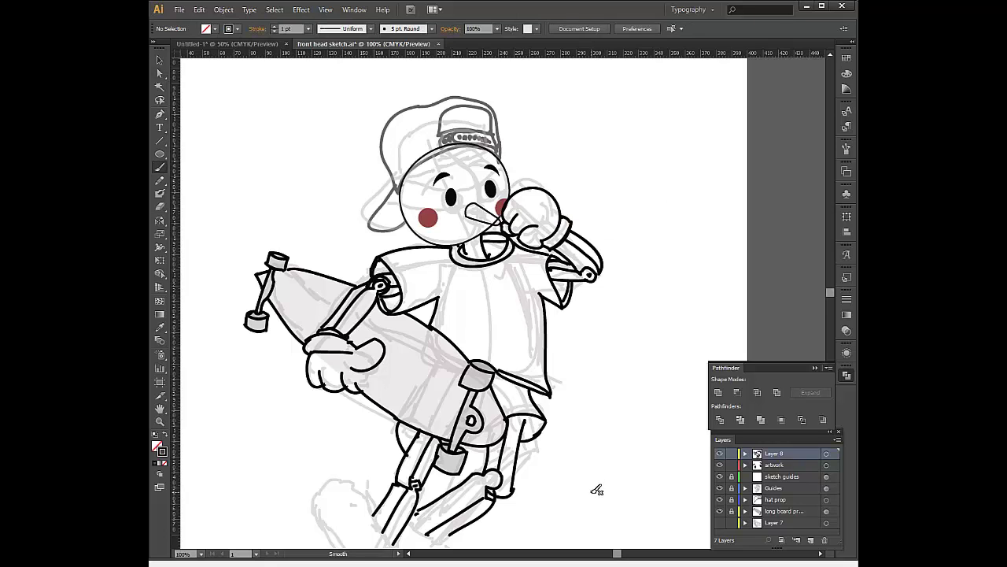
- Swap fill and stroke and ink the shorts' right edge with the Blob Brush
key("v")
key("shift+x")
key("shift+b")
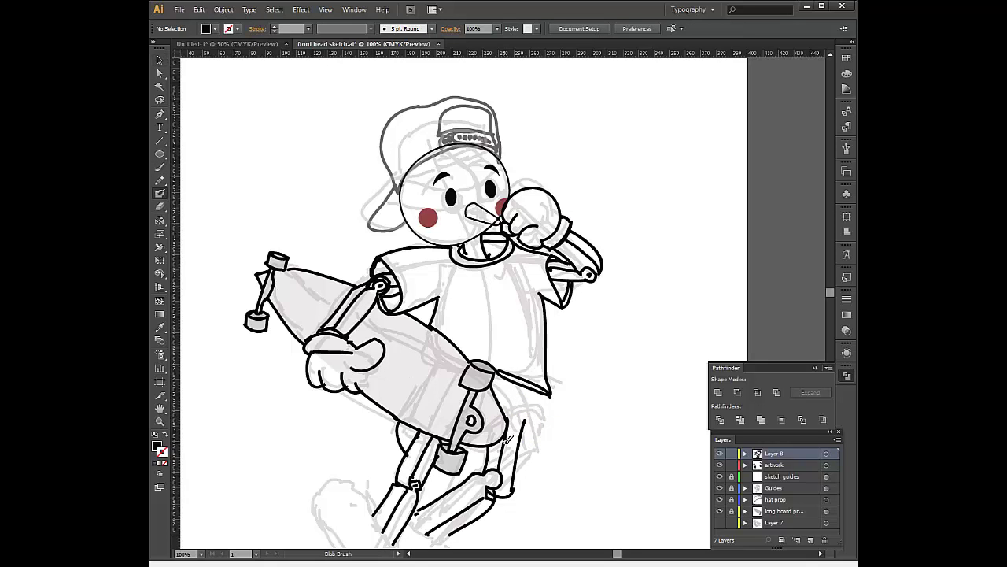
key("shift+x")
left_click_drag(545, 387, 533, 461)
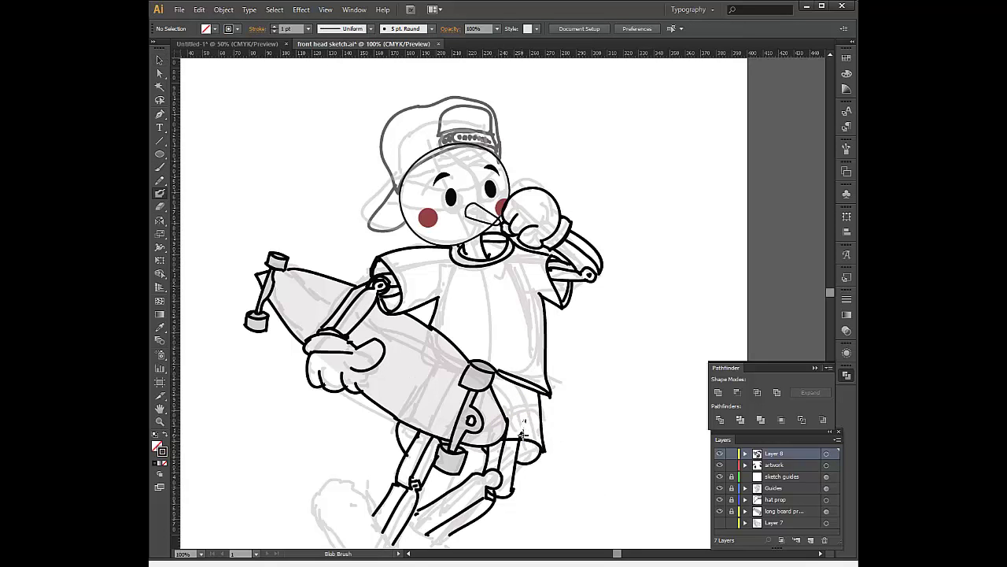
key("v")
key("shift+x")
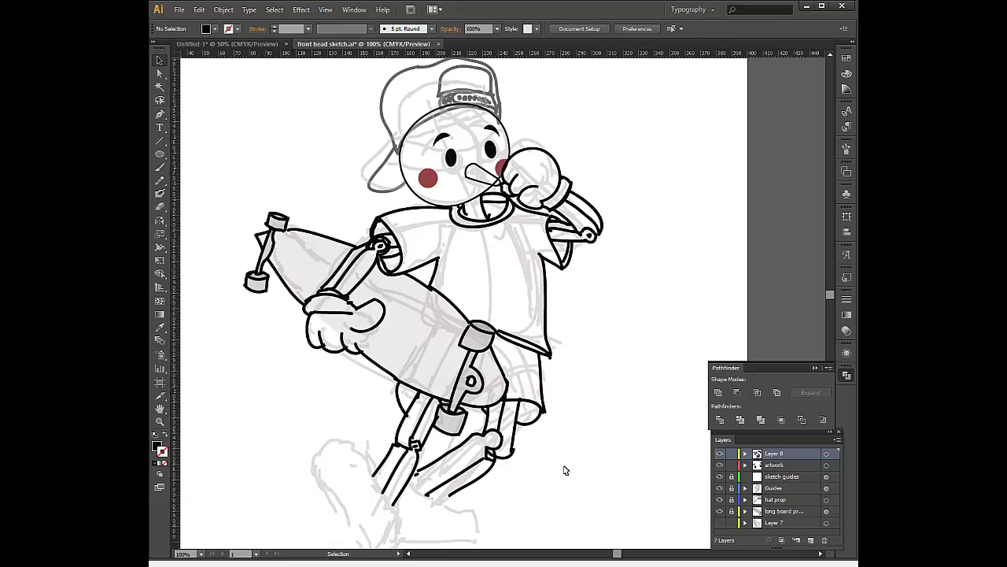
- Select the Layer 7 shoe art and move and scale it onto the feet
scroll(561, 472, "down", 2)
left_click(719, 523)
left_click(827, 522)
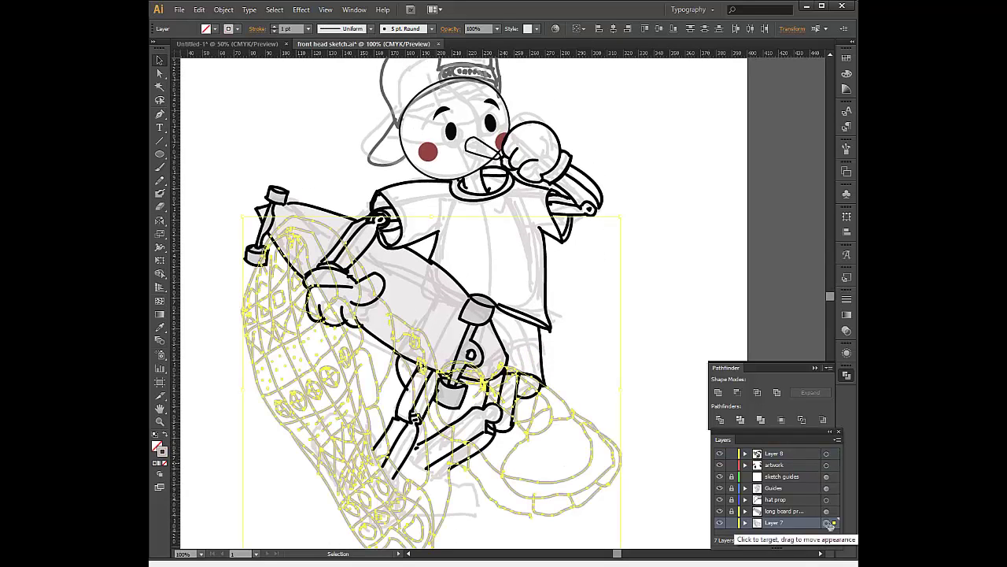
mouse_move(409, 423)
left_mouse_down()
mouse_move(335, 500)
mouse_move(444, 510)
left_mouse_up()
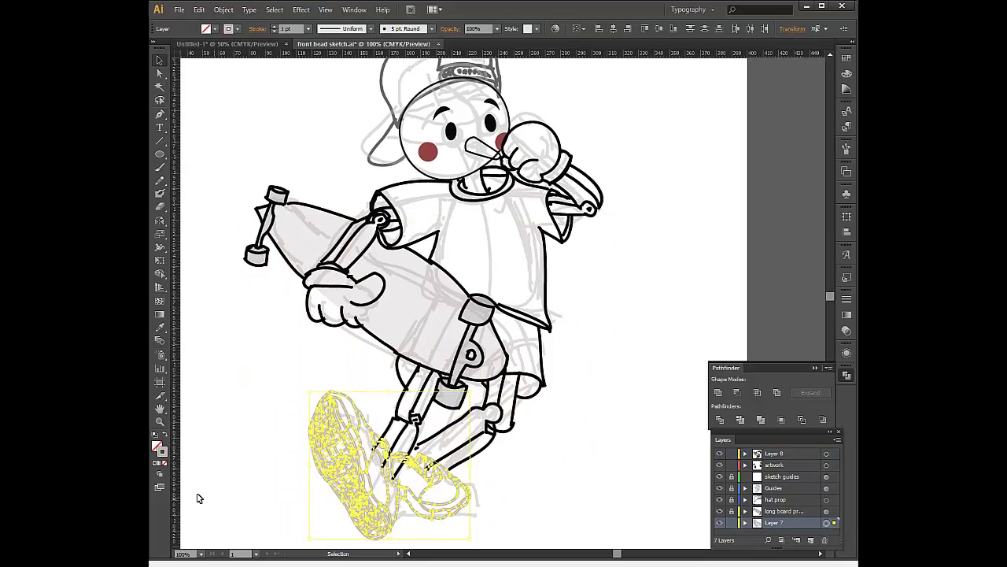
left_click(536, 488)
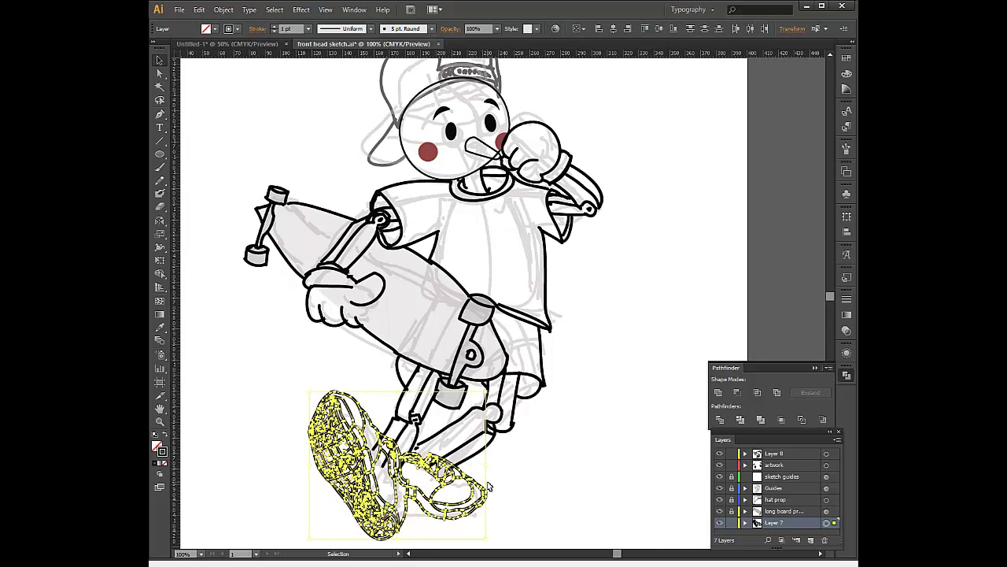
left_click(531, 503)
- Hide the grey Guides sketch and lasso the right shoe onto new Layer 9
left_click(719, 488)
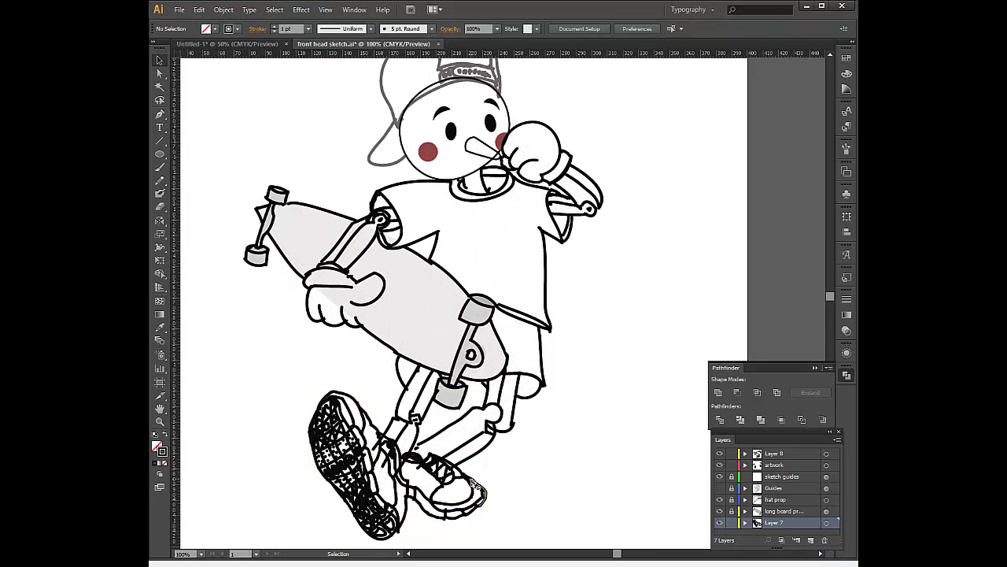
scroll(588, 420, "down", 2, "alt")
scroll(575, 470, "up", 2, "alt")
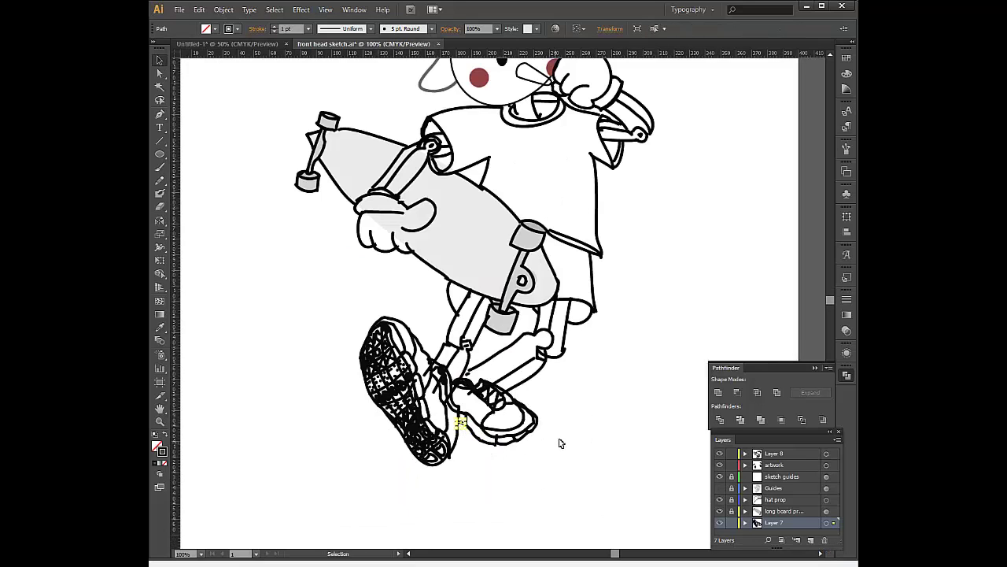
key("q")
scroll(466, 450, "up", 3, "alt")
left_click_drag(398, 247, 386, 260)
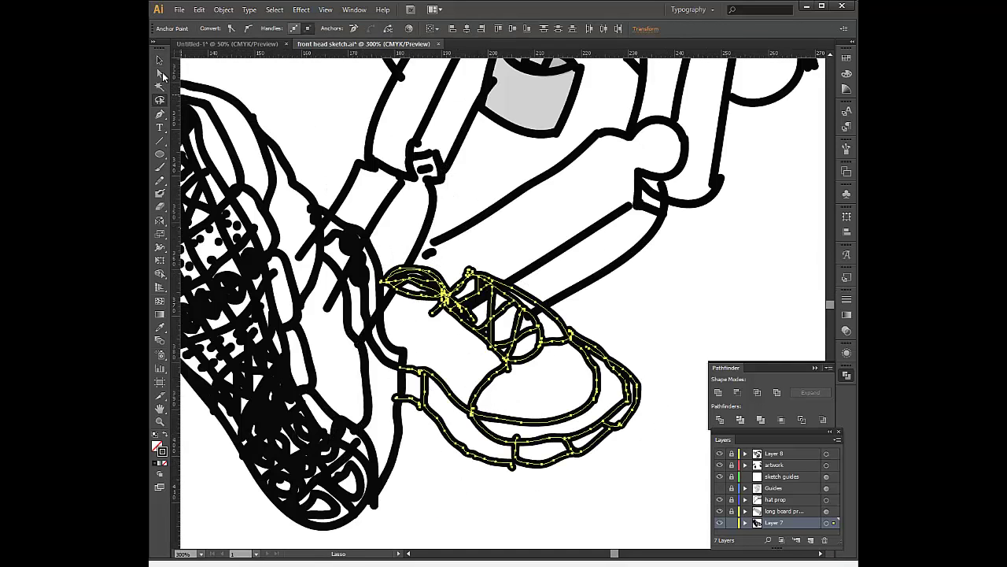
key("v")
key("ctrl+l")
- Deselect the right shoe and lasso-select the left shoe's paths
scroll(411, 360, "down", 3, "alt")
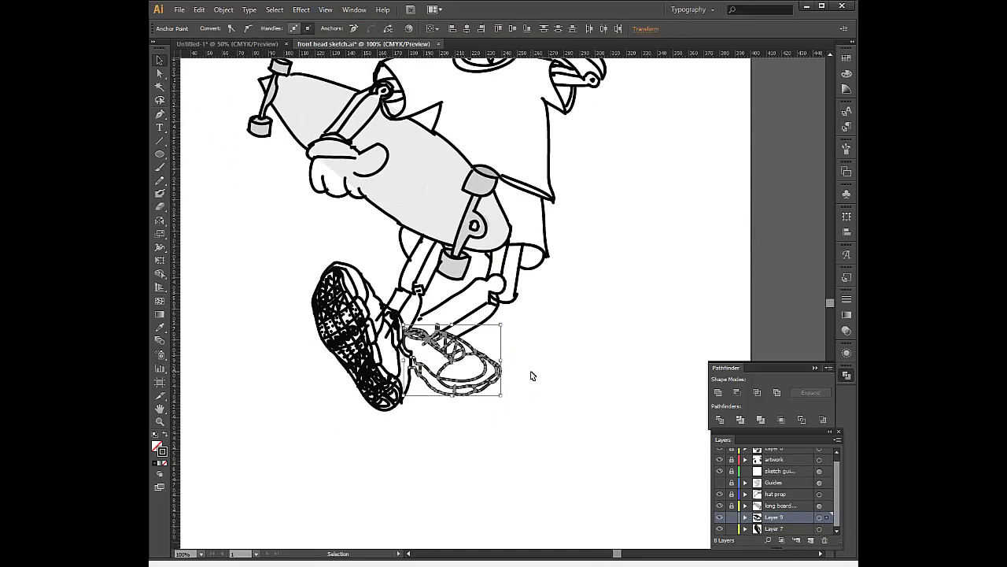
scroll(530, 371, "down", 1, "alt")
left_click(574, 342)
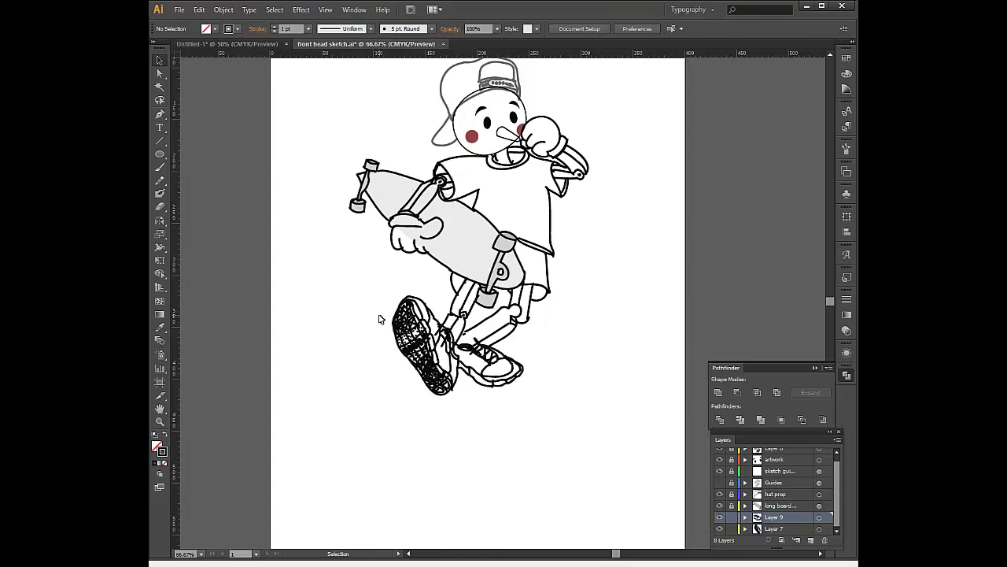
scroll(382, 319, "up", 3, "alt")
key("q")
left_click_drag(490, 394, 358, 268)
- Dismiss the Blob Brush options and return to the Selection tool
left_click(846, 299)
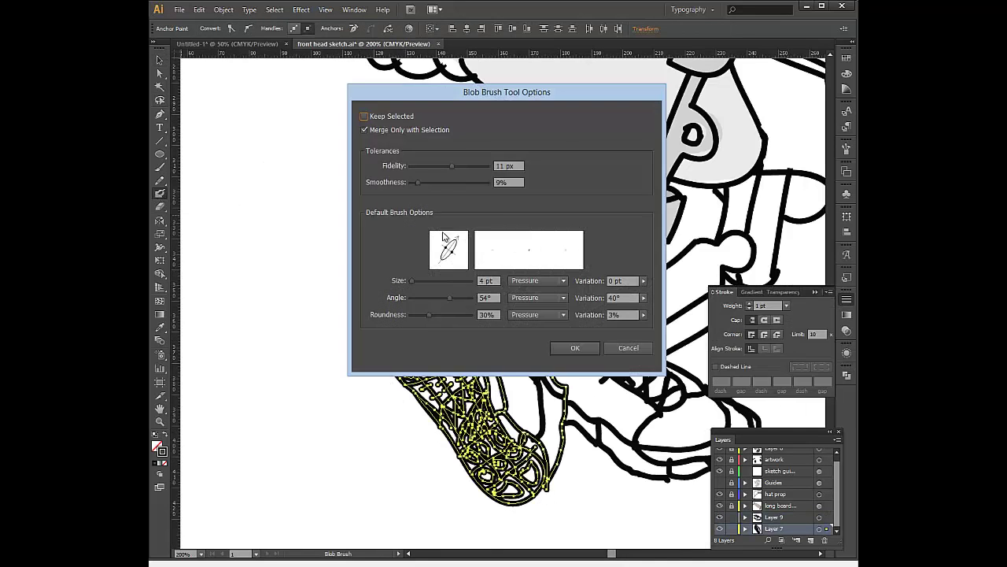
key("Escape")
key("v")
left_click(240, 262)
- Magic-wand the left shoe's paths, apply Offset Path, and drag the copy left
key("y")
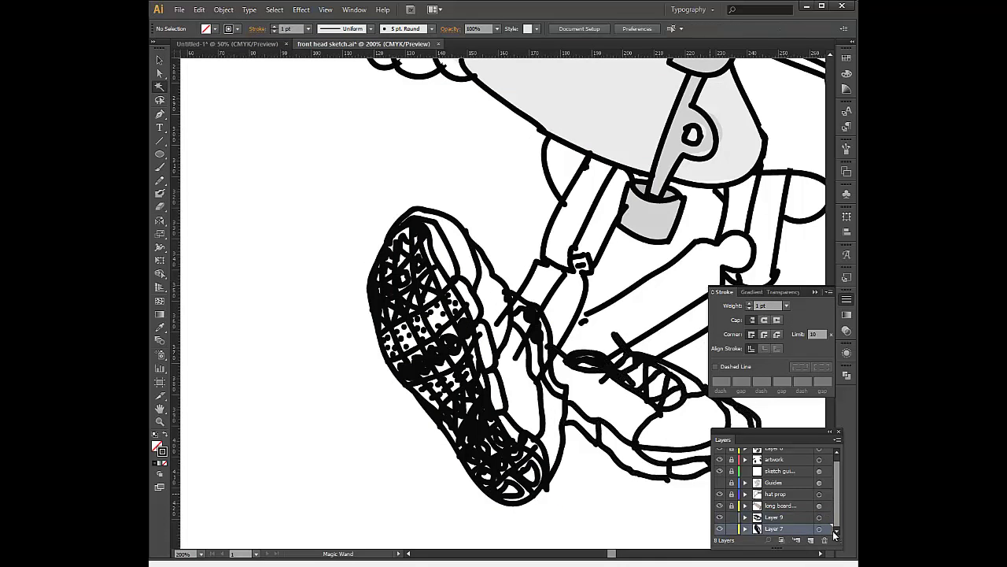
scroll(386, 245, "down", 3)
left_click(399, 175)
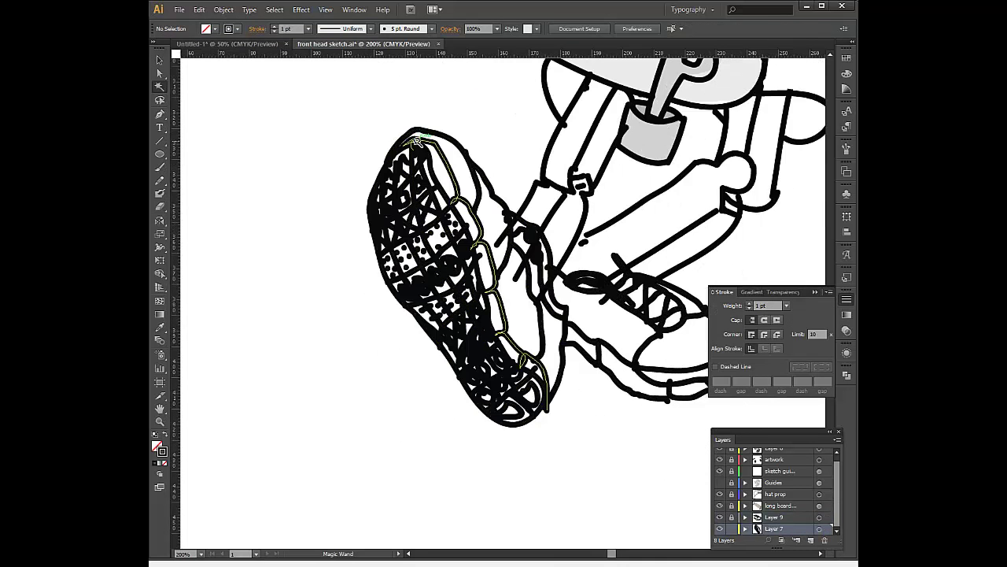
right_click(399, 175)
left_click(224, 9)
left_click(188, 262)
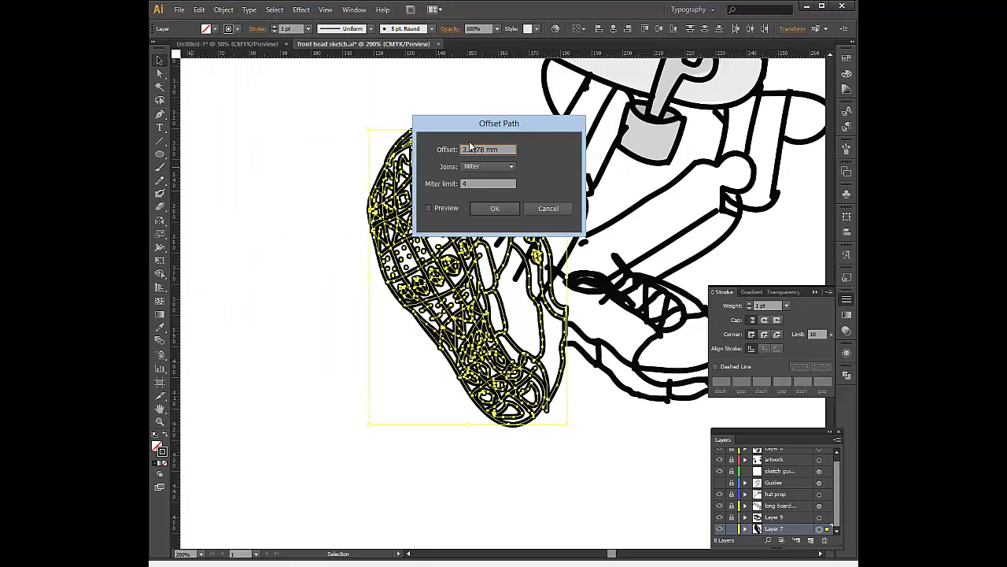
left_click(495, 208)
left_click_drag(440, 331, 261, 419)
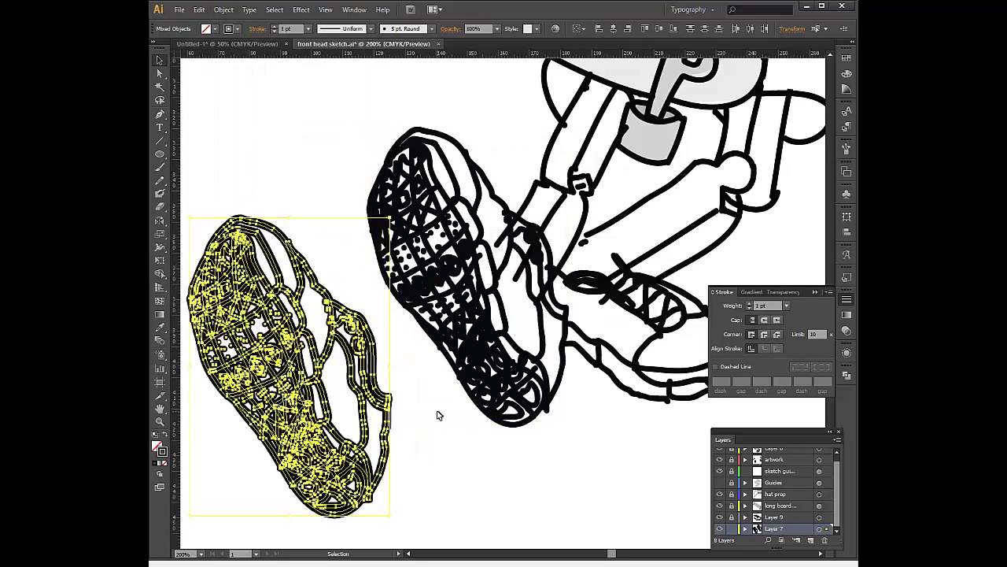
- Undo the copy's move to restore the original patterned sneaker, then switch to Direct Selection
key("ctrl+shift+a")
left_click(288, 237)
key("ctrl+z")
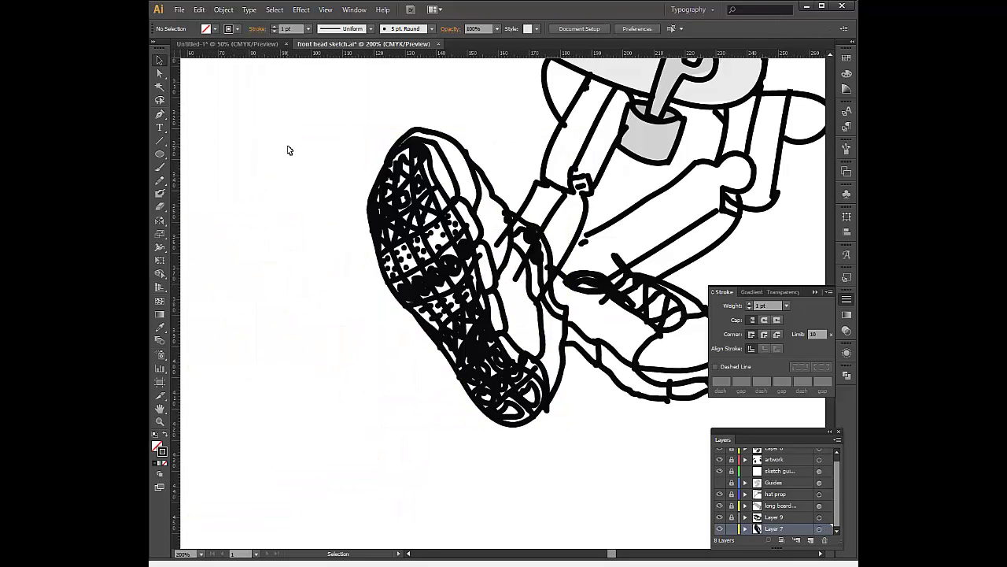
key("ctrl+z")
key("ctrl+z")
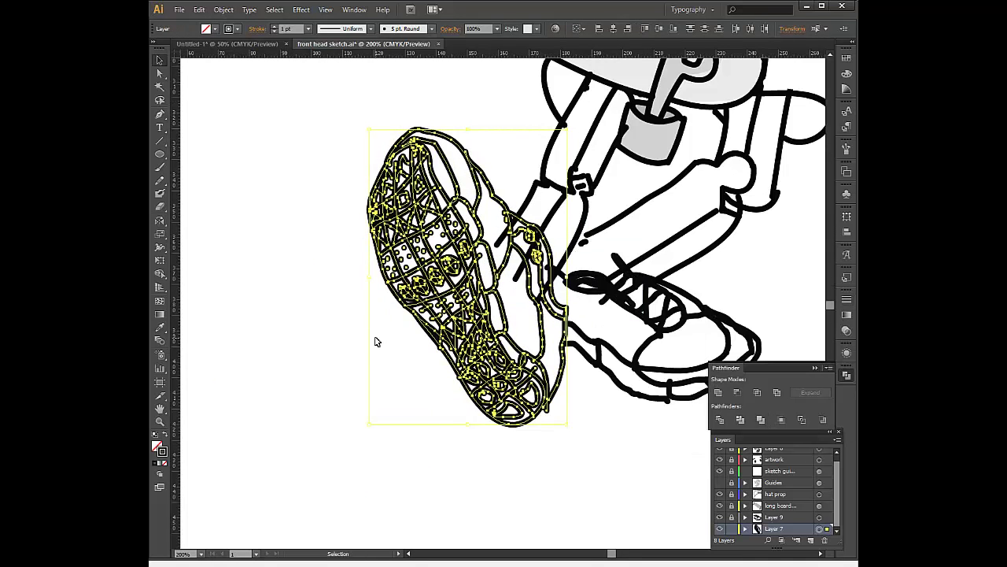
left_click(591, 393)
scroll(333, 346, "down", 2)
left_click(393, 299)
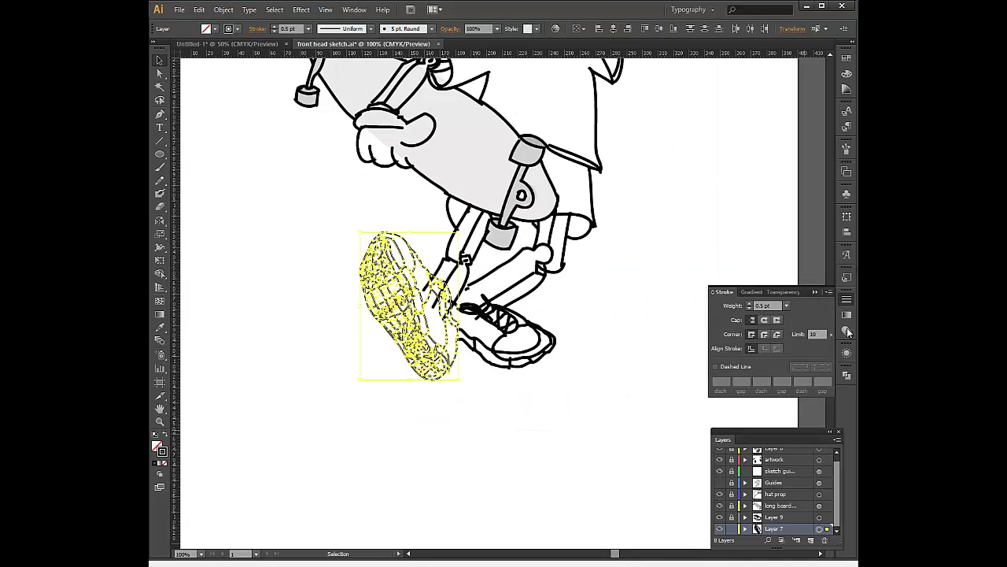
left_click(499, 399)
scroll(455, 282, "up", 4)
key("a")
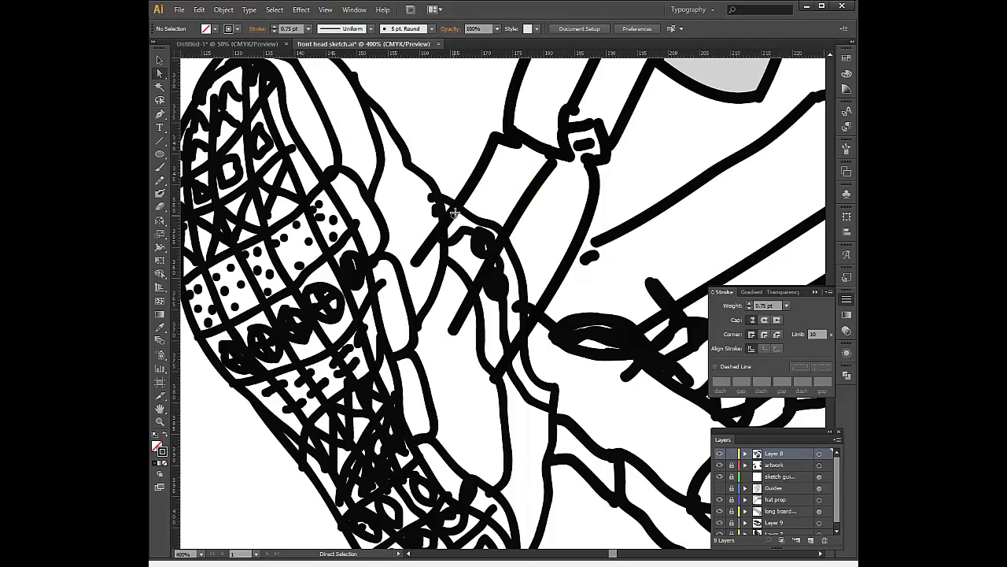
- Undo the recent strokes and diagonal leg path edits, then select the hat group
key("ctrl+z")
key("ctrl+z")
key("ctrl+z")
key("ctrl+z")
key("ctrl+z")
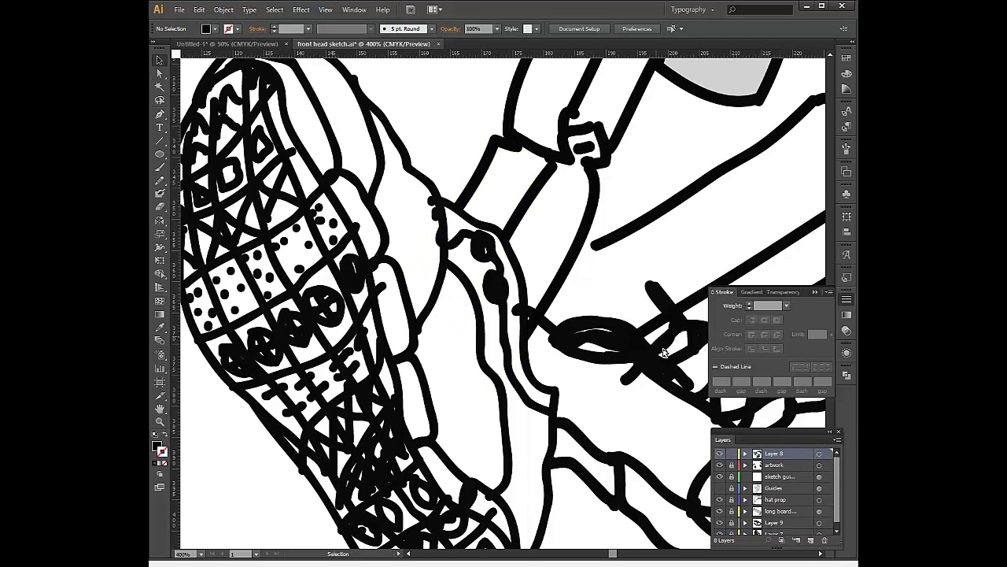
scroll(589, 424, "down", 3)
scroll(270, 225, "up", 5)
key("a")
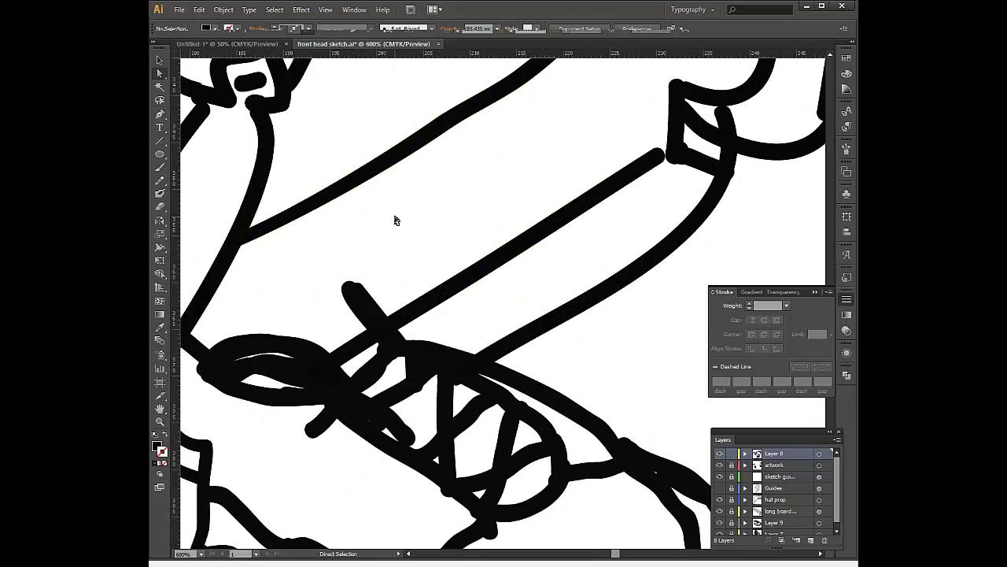
left_click(350, 409)
key("ctrl+z")
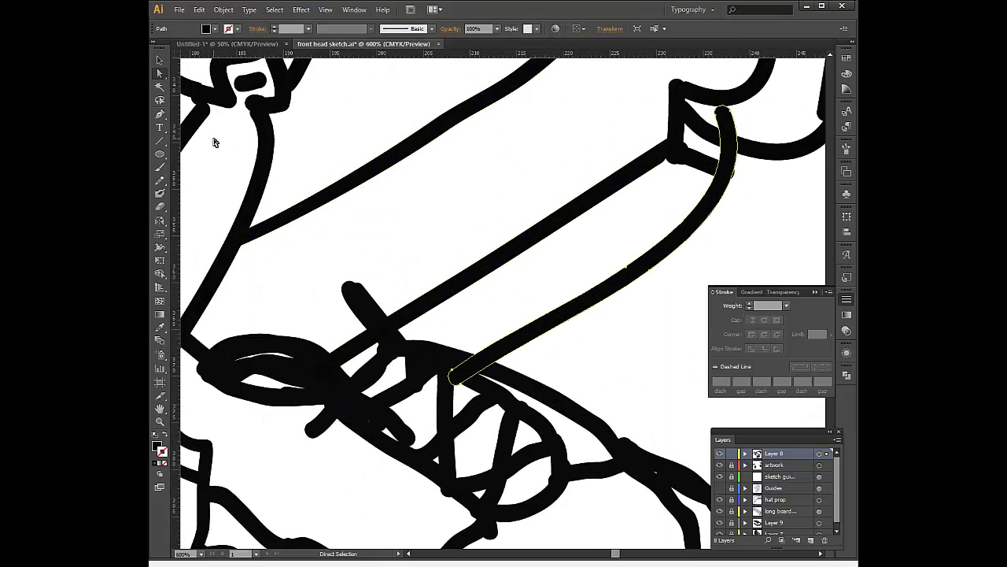
key("ctrl+z")
scroll(642, 276, "down", 4)
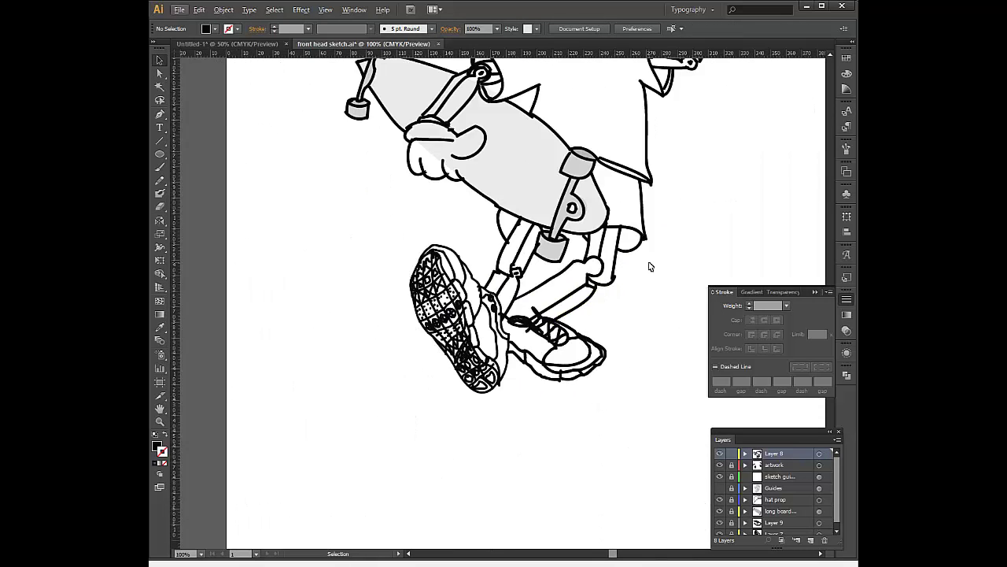
scroll(669, 220, "down", 3)
left_click(610, 118)
scroll(606, 118, "up", 4)
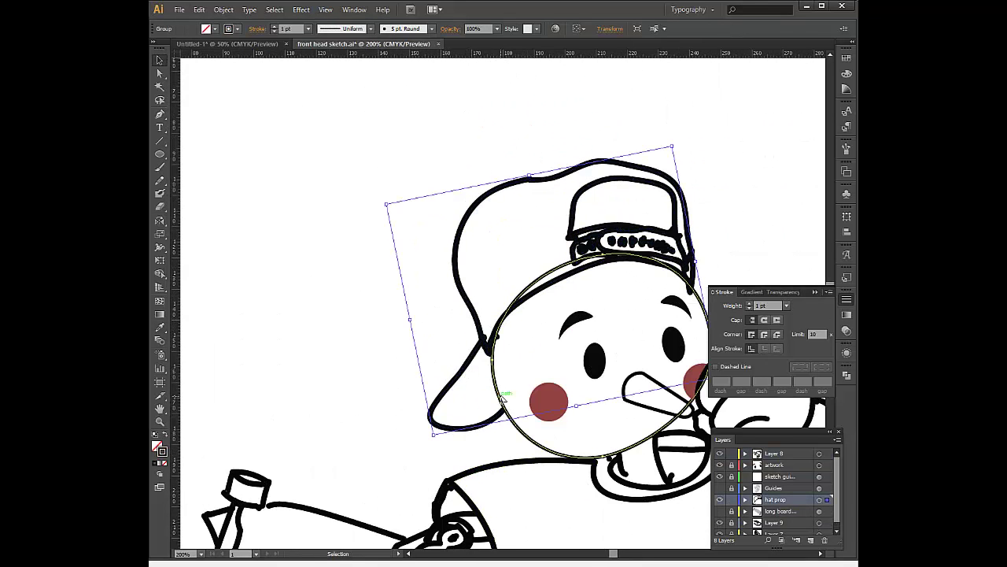
- Select the skateboarder's head circle
left_click(540, 332)
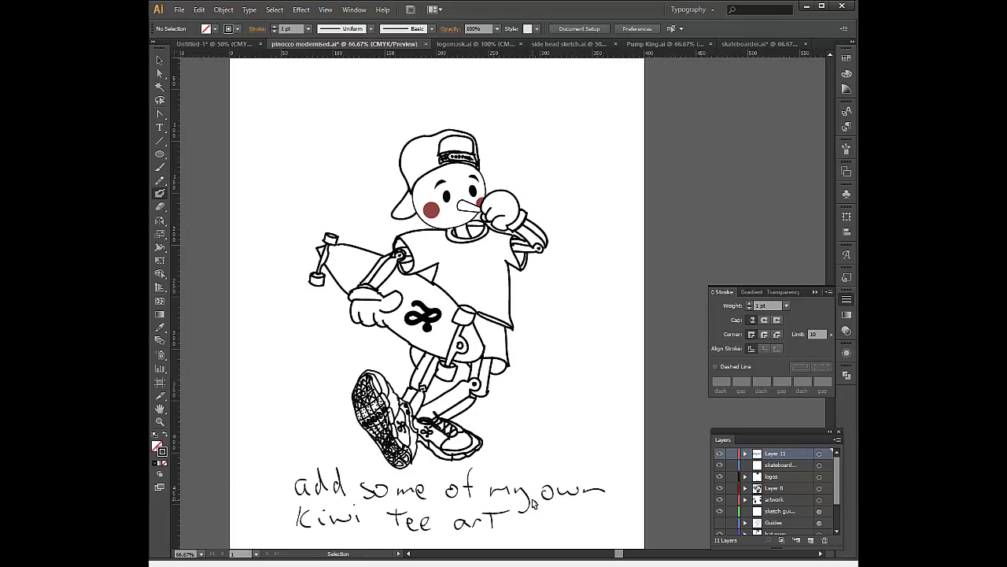
- Move the tee graphic up-left onto the character's shirt and inspect it zoomed in
left_click(819, 464)
left_click_drag(551, 338, 476, 266)
left_click(564, 326)
left_click(494, 285)
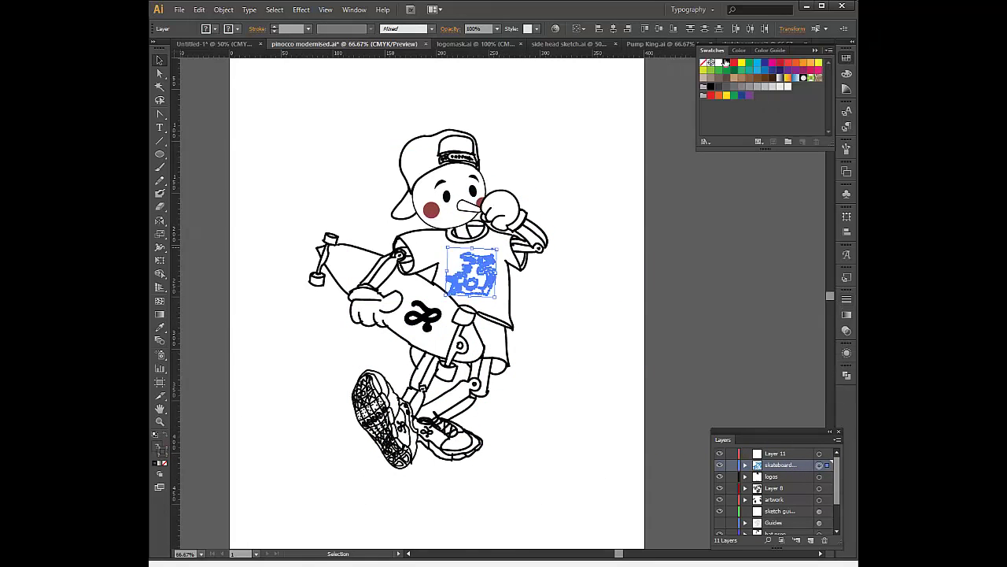
key("ctrl+plus")
key("ctrl+plus")
key("ctrl+plus")
key("ctrl+plus")
key("ctrl+plus")
left_click(577, 379)
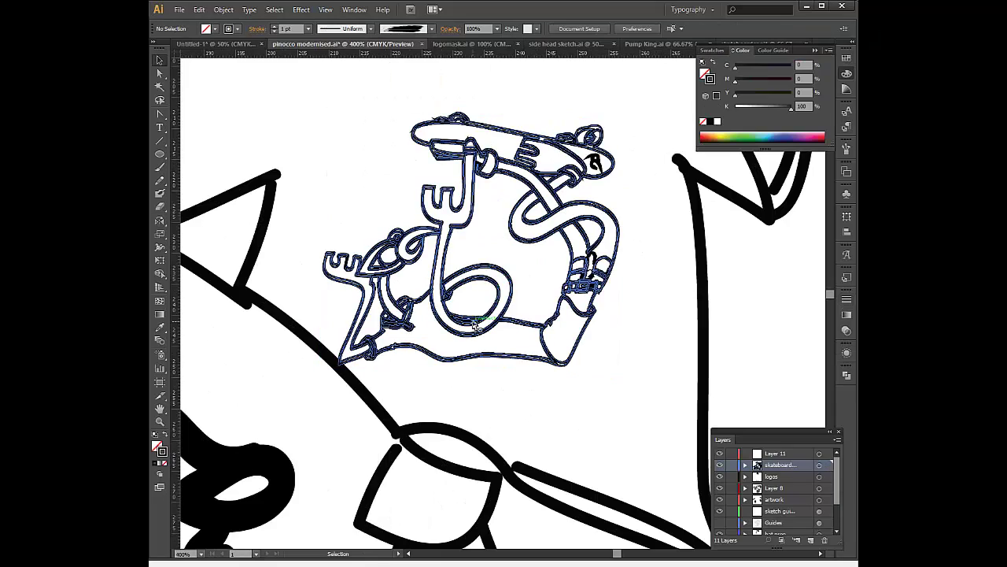
key("ctrl+1")
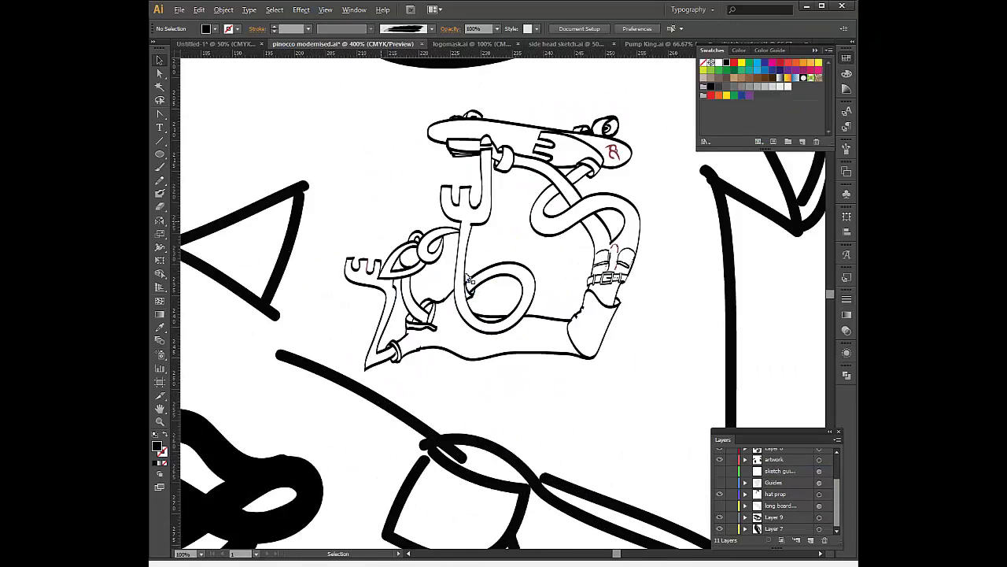
key("ctrl+minus")
- Toggle the inked artwork layers off and on, and reveal the shoes and shirt logo
left_click(722, 472, "alt")
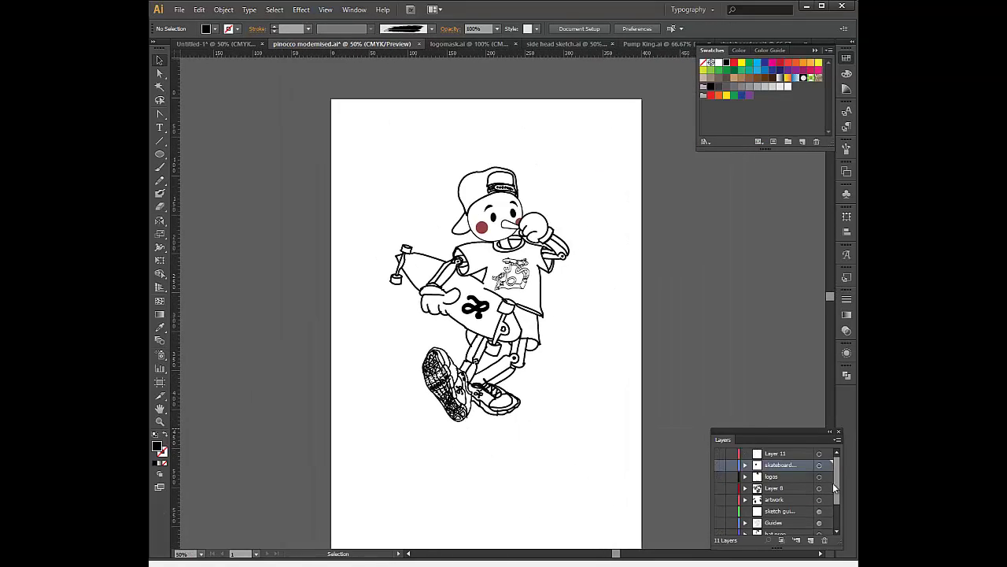
left_click(722, 472, "alt")
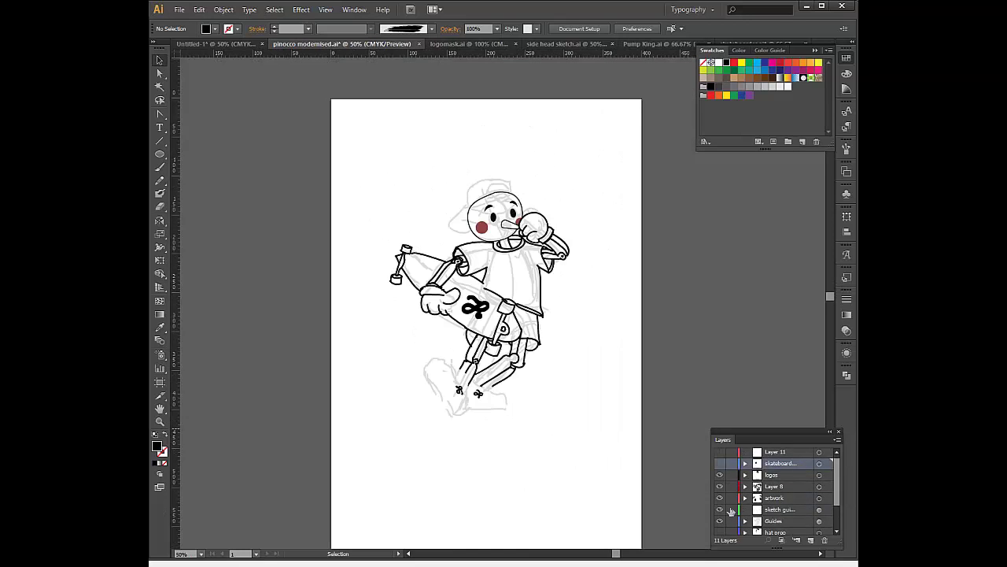
left_click(719, 526)
scroll(779, 496, "up", 2)
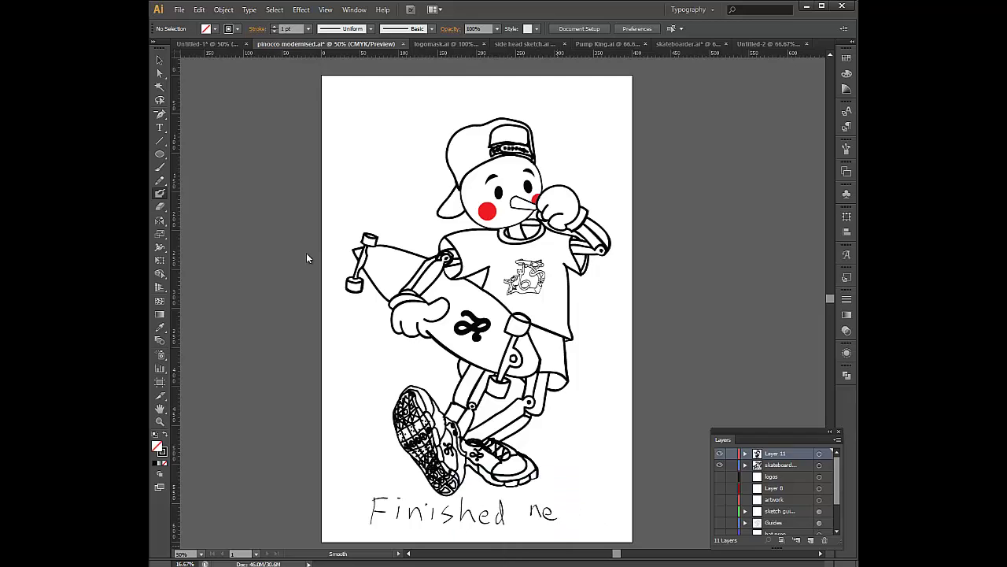
- Undo the handwritten note strokes below the character, including two redrawn attempts
key("ctrl+z")
key("ctrl+z")
key("ctrl+z")
key("ctrl+z")
key("ctrl+z")
key("ctrl+z")
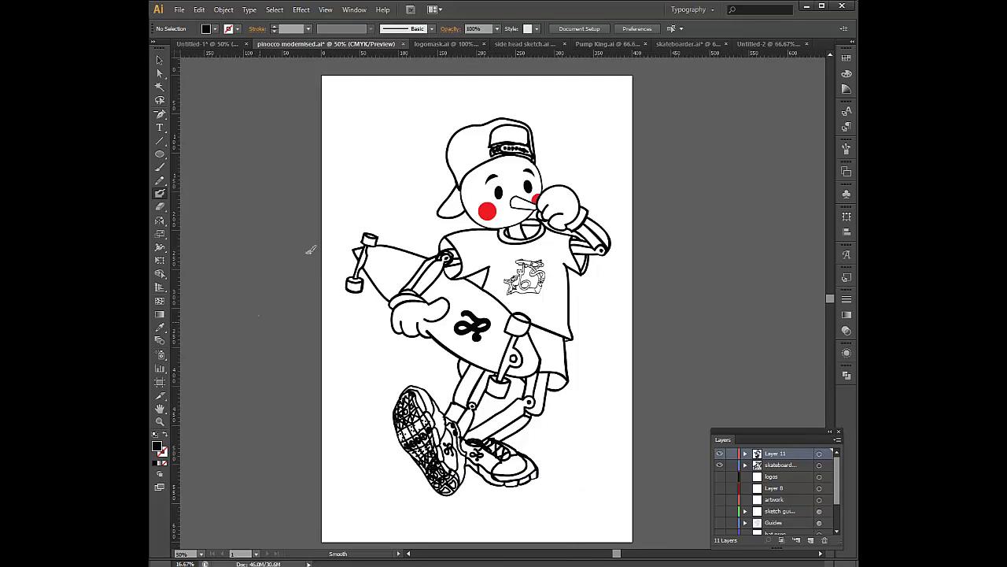
left_click_drag(335, 502, 353, 500)
left_click_drag(352, 512, 351, 512)
left_click_drag(375, 497, 371, 519)
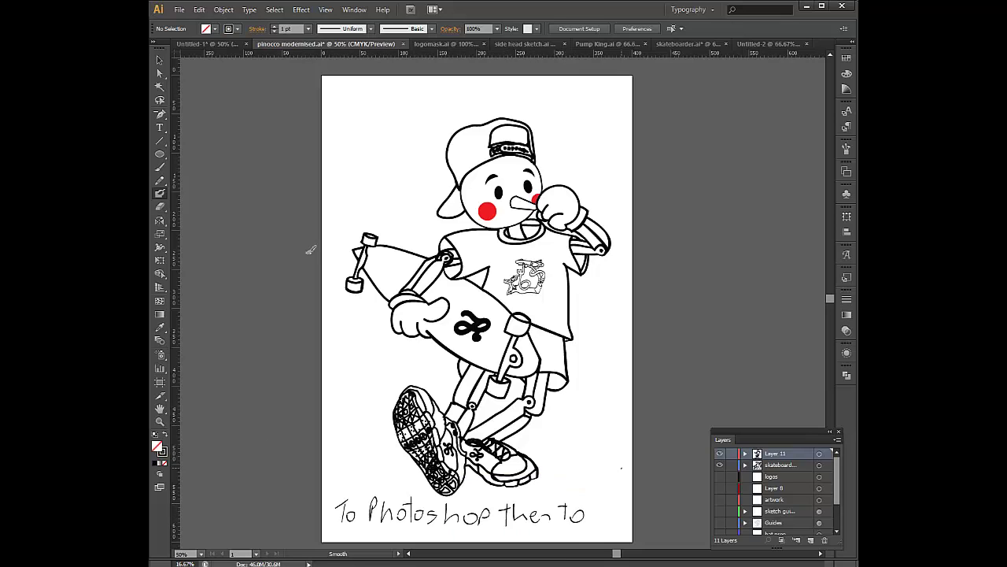
key("ctrl+z")
key("ctrl+z")
key("ctrl+z")
key("ctrl+z")
key("ctrl+z")
key("ctrl+z")
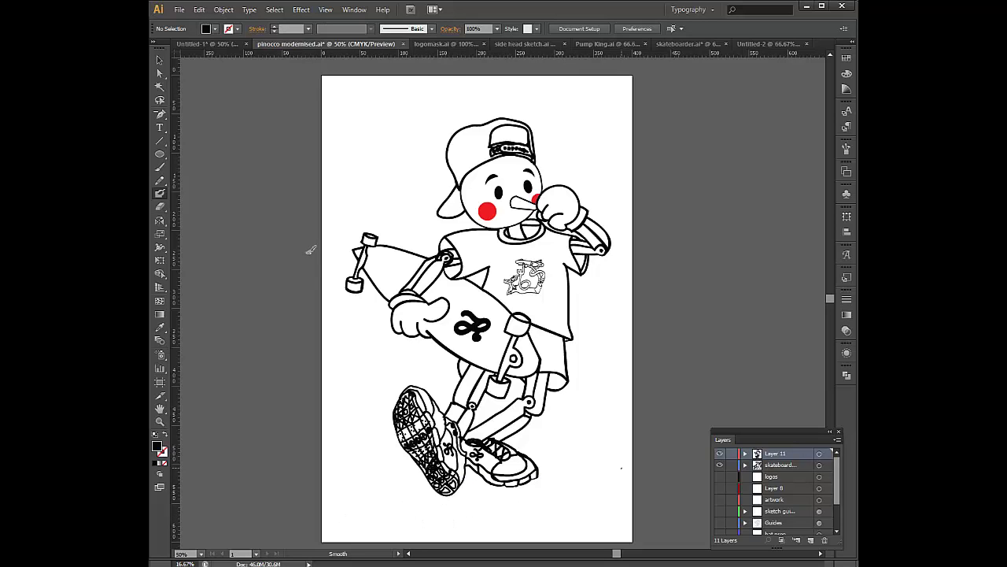
left_click_drag(374, 508, 383, 527)
left_click_drag(369, 519, 381, 519)
left_click_drag(410, 509, 410, 524)
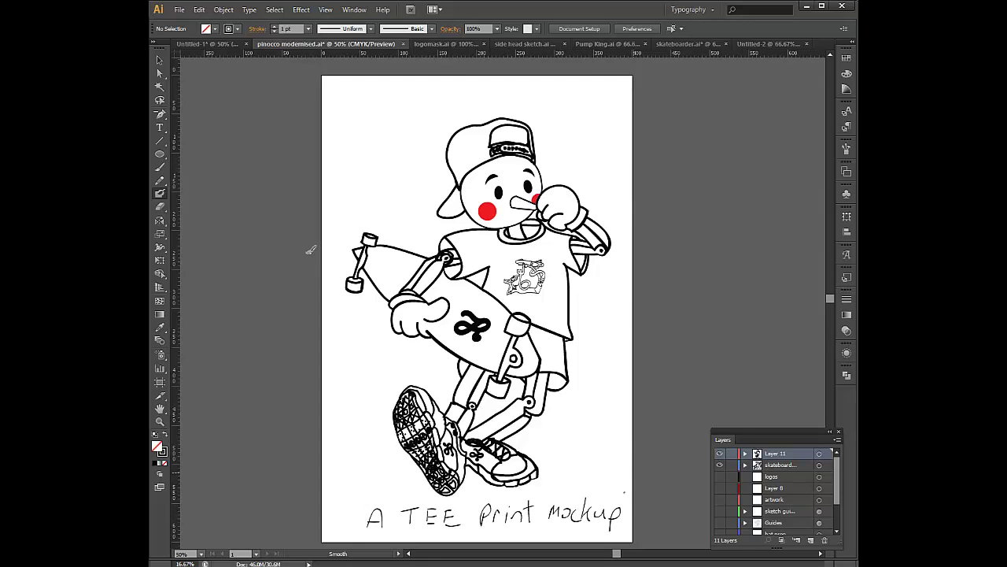
key("ctrl+z")
key("ctrl+z")
key("ctrl+z")
key("ctrl+z")
key("ctrl+z")
key("ctrl+z")
key("ctrl+z")
key("ctrl+z")
key("ctrl+z")
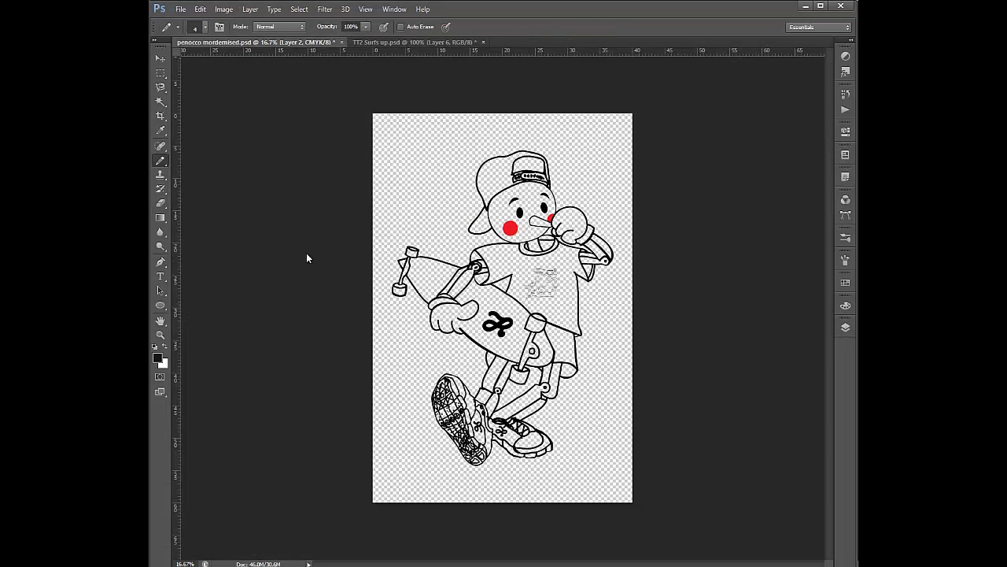
- View the TT2 Surfs up orange T-shirt mockup, zooming in and out, then return to Illustrator
key("ctrl+Tab")
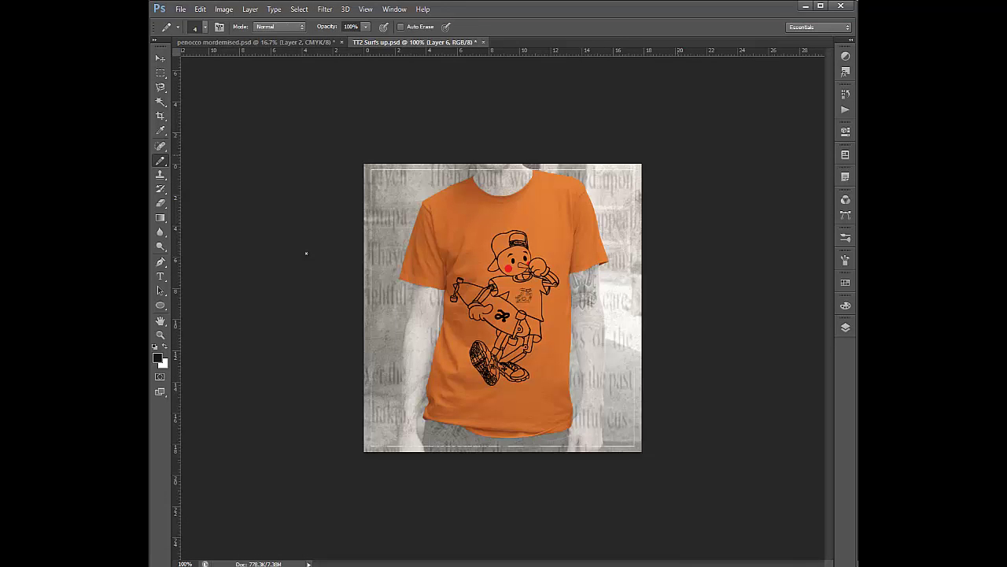
scroll(310, 250, "up", 2)
scroll(310, 250, "up", 1)
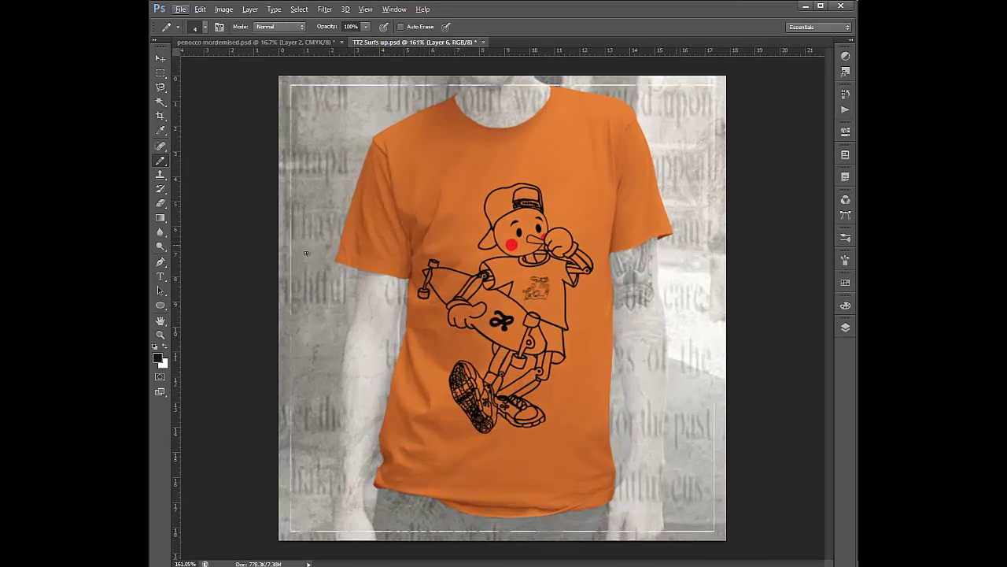
scroll(310, 249, "down", 1)
scroll(310, 249, "down", 1)
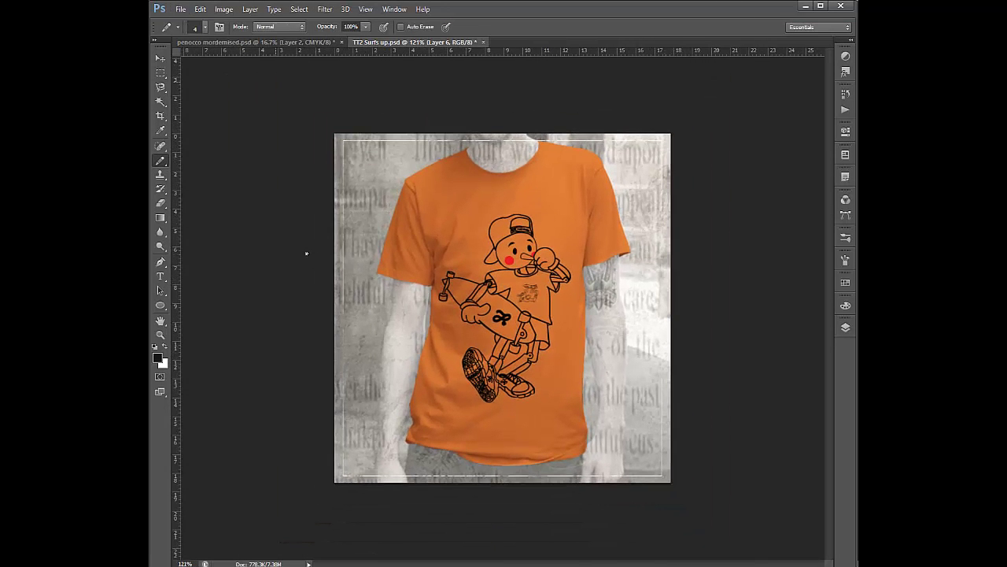
key("alt+Tab")
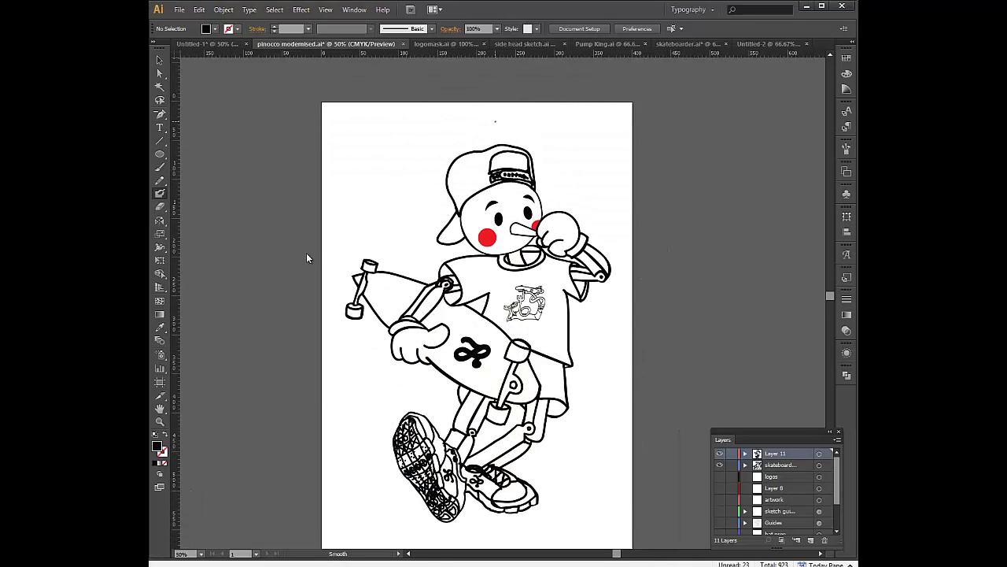
- Draw four Pencil strokes spelling THANK above the character's head
left_click_drag(356, 117, 383, 115)
mouse_move(370, 117)
left_mouse_down()
mouse_move(369, 135)
mouse_move(395, 125)
left_mouse_up()
left_click_drag(396, 116, 398, 133)
left_click_drag(399, 132, 407, 131)
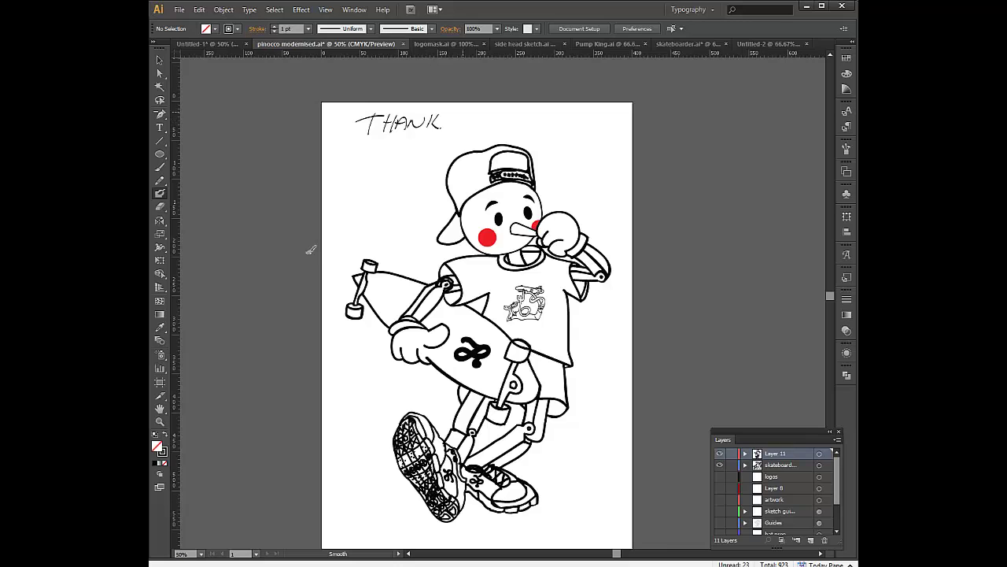